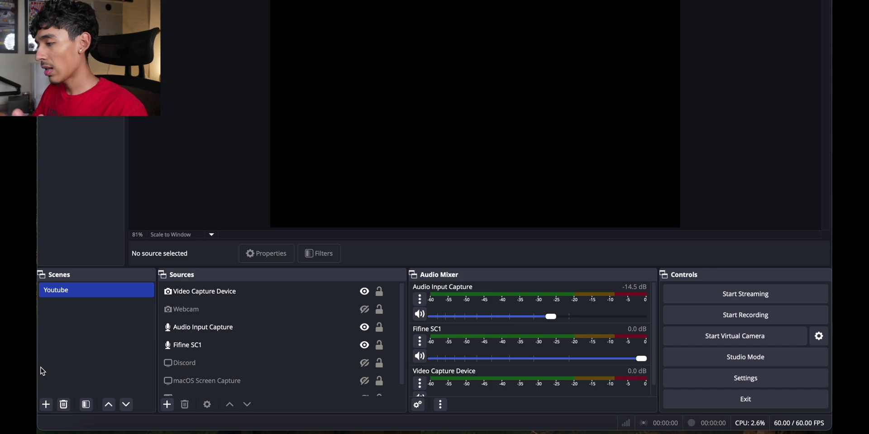
Create a new scene named Test.
click(46, 405)
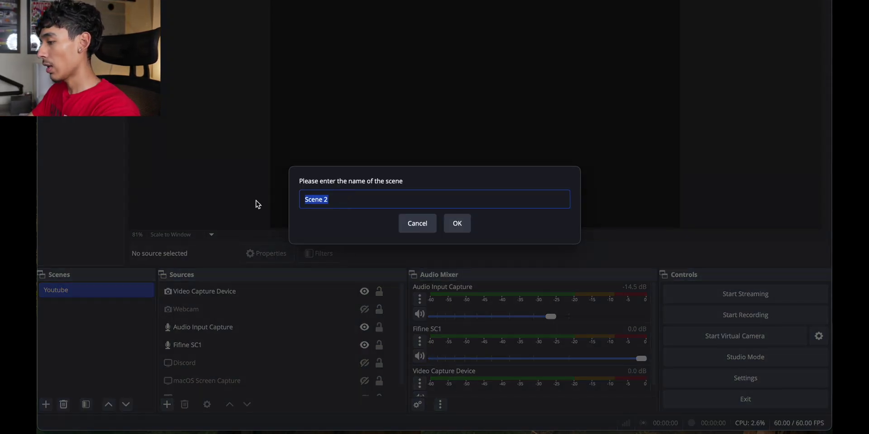
text(Test)
key(Return)
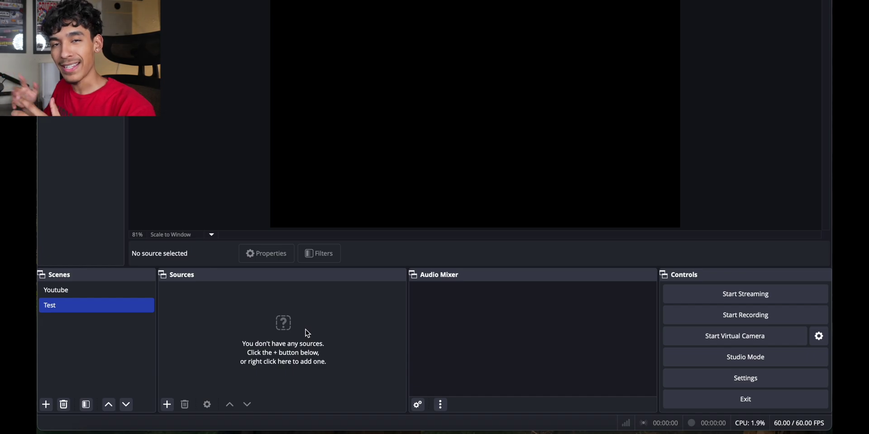
Open the output settings, switch the output mode to Simple for a look, and set it back to Advanced.
click(699, 376)
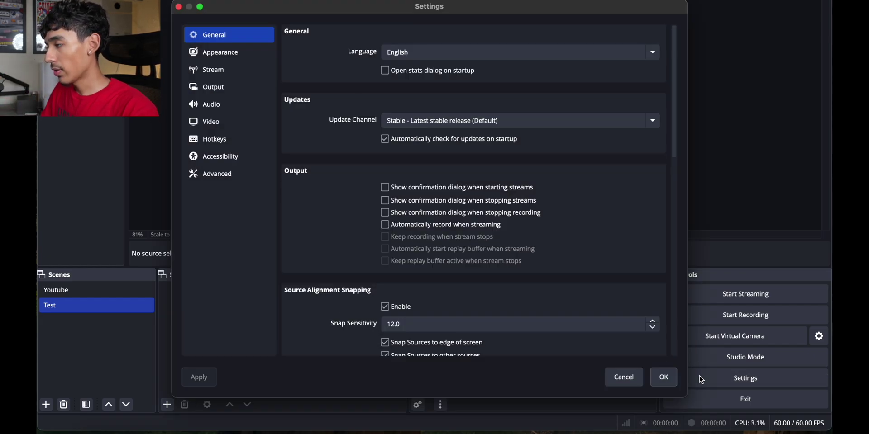
click(263, 87)
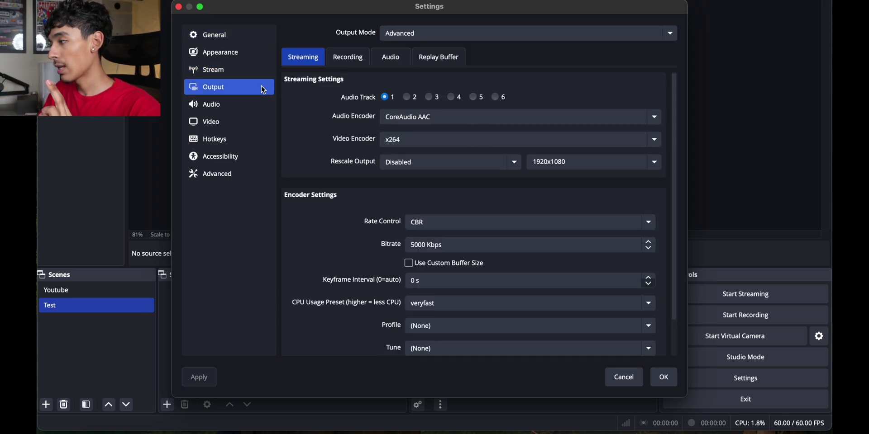
click(403, 35)
click(395, 19)
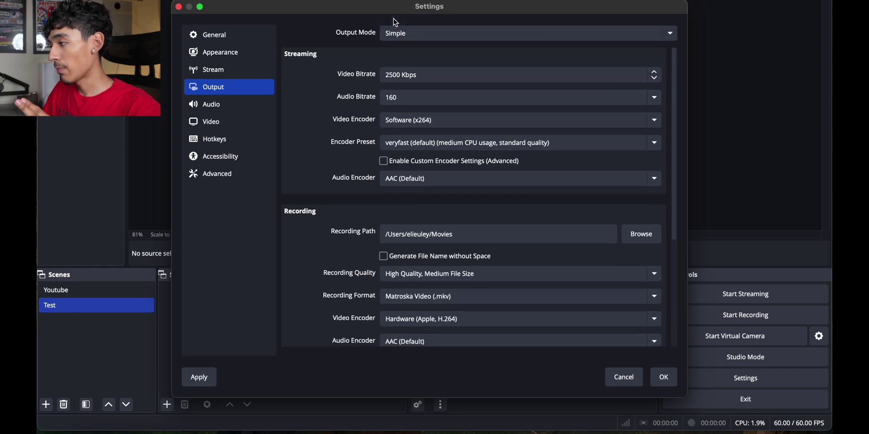
click(397, 32)
click(400, 45)
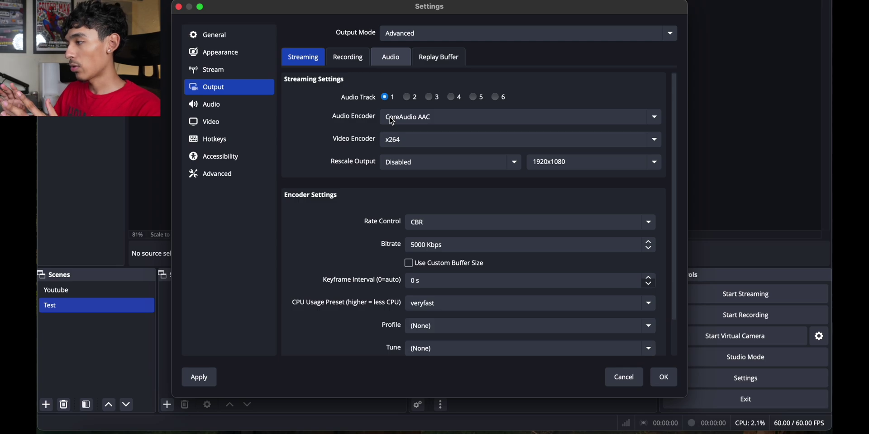
Set the recording type to Standard in the recording output settings and review the available recording formats.
click(348, 59)
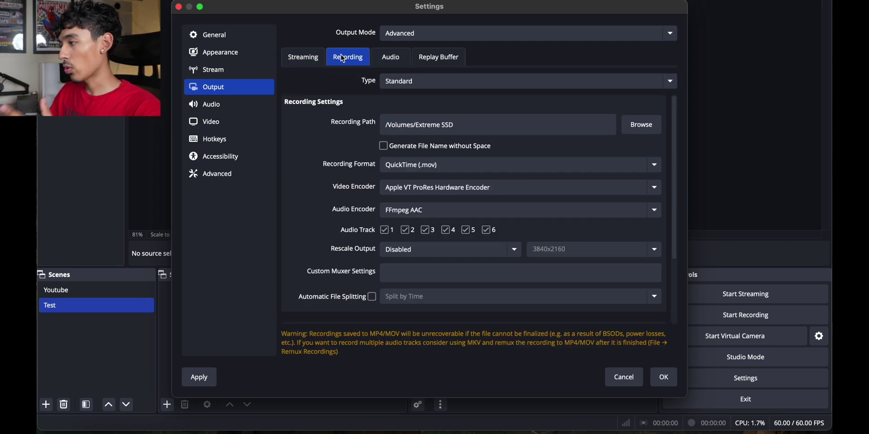
click(415, 84)
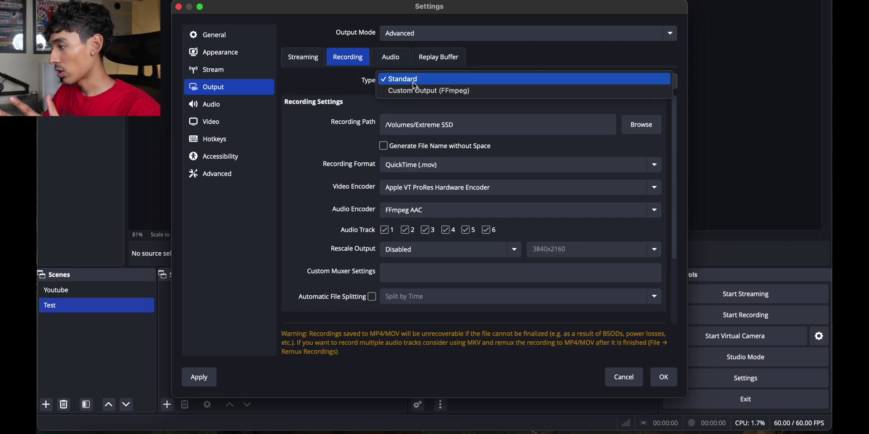
click(415, 85)
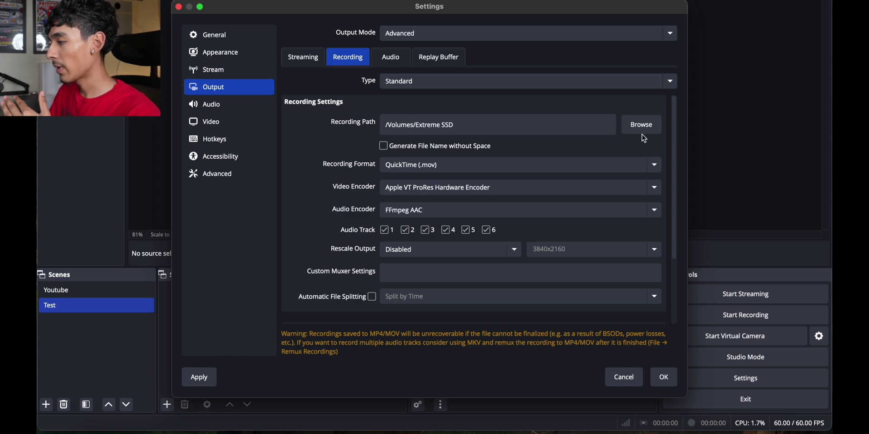
click(586, 171)
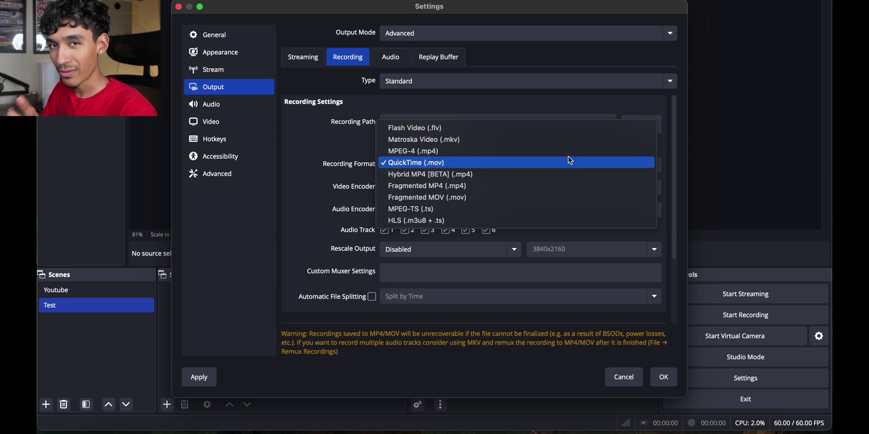
click(335, 148)
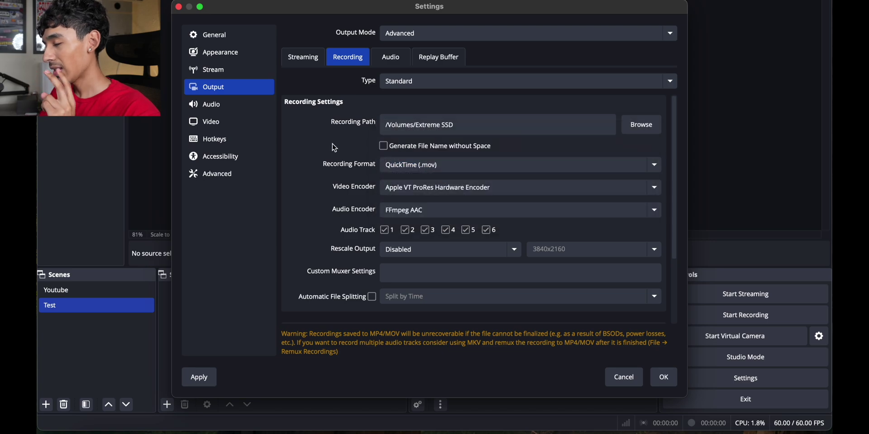
Choose Apple VT ProRes Hardware Encoder as the recording's video encoder and review the audio encoder options.
click(431, 197)
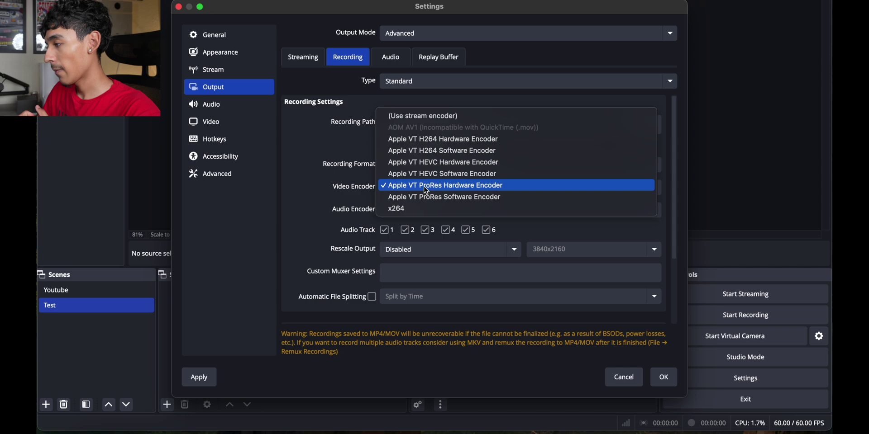
click(426, 188)
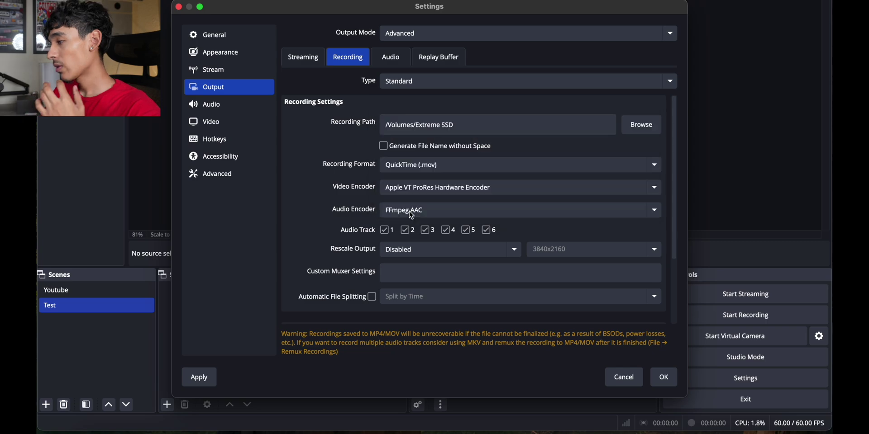
click(409, 210)
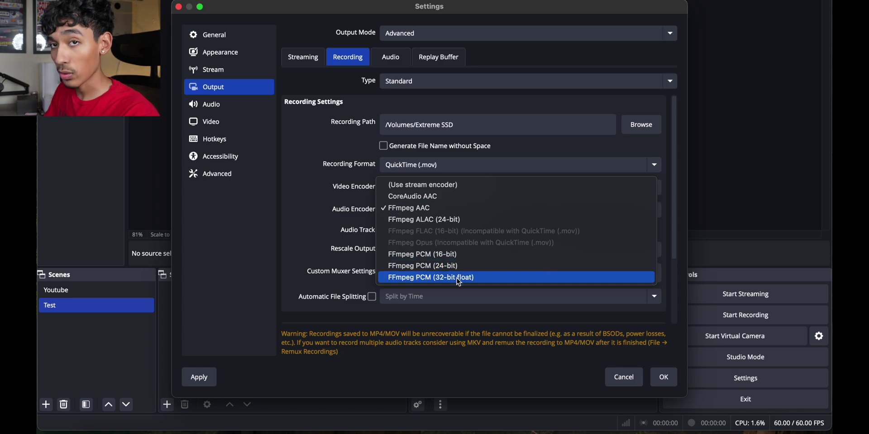
click(374, 241)
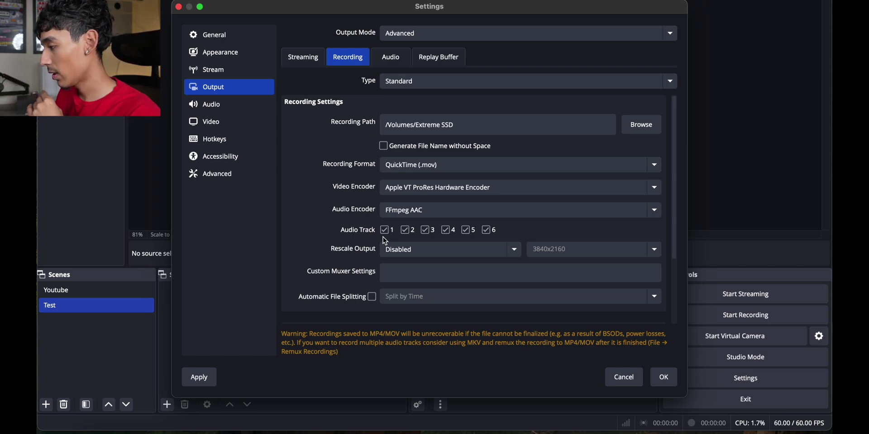
Check the recording's rescale output options and choose ProRes 422 as the ProRes codec.
click(410, 256)
click(347, 251)
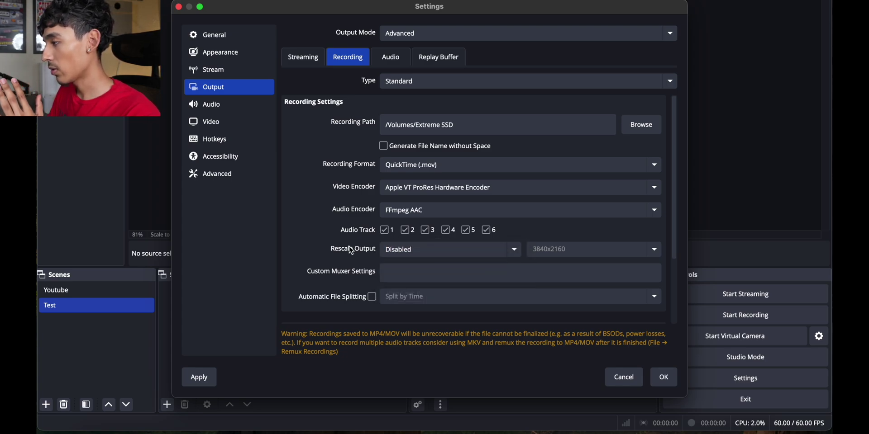
scroll(351, 251, down, 5)
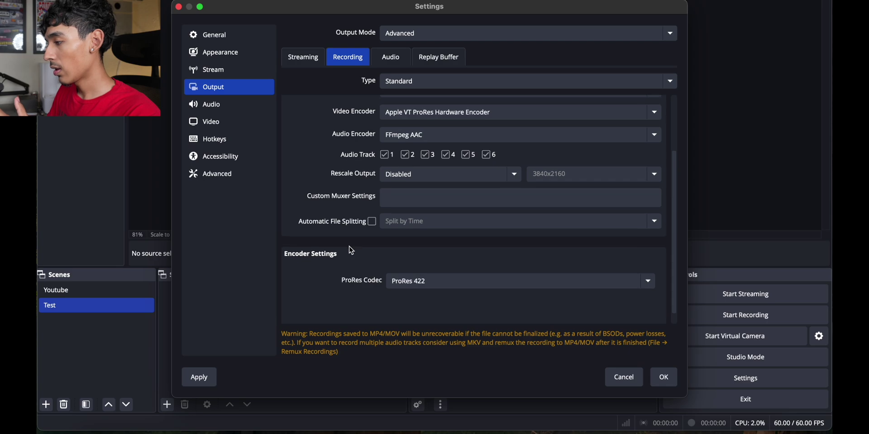
click(401, 282)
click(362, 283)
click(412, 283)
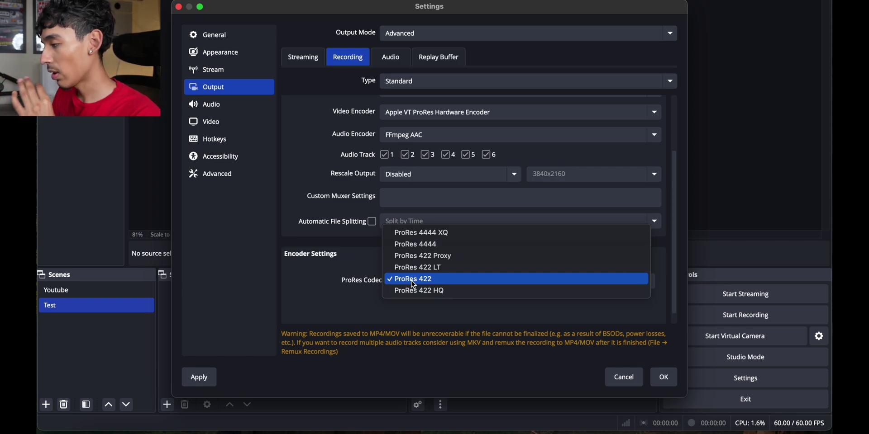
click(411, 281)
Review the sample rate, channels, global audio devices and meter options in the audio settings.
click(239, 110)
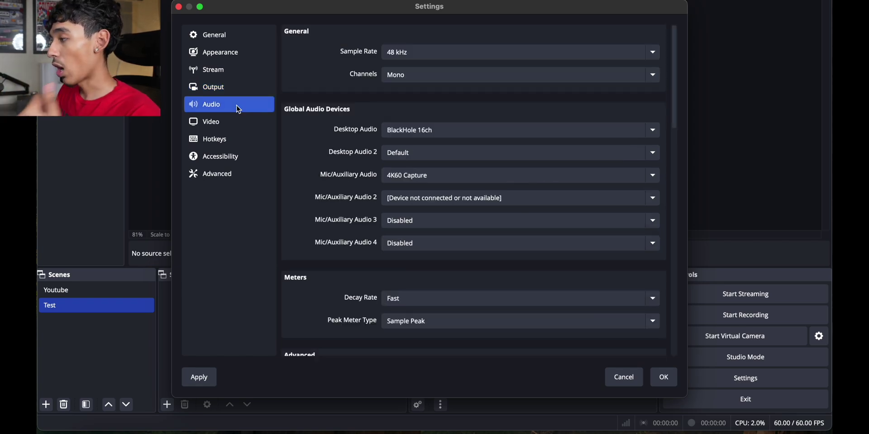
click(416, 57)
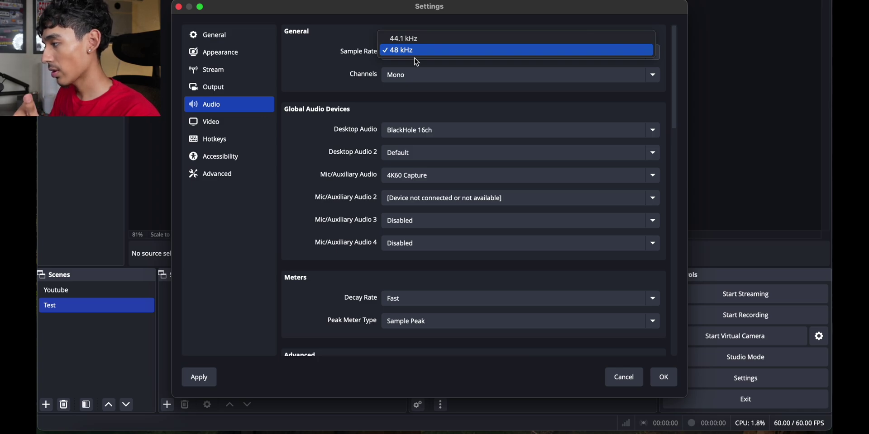
click(413, 77)
click(411, 77)
click(315, 78)
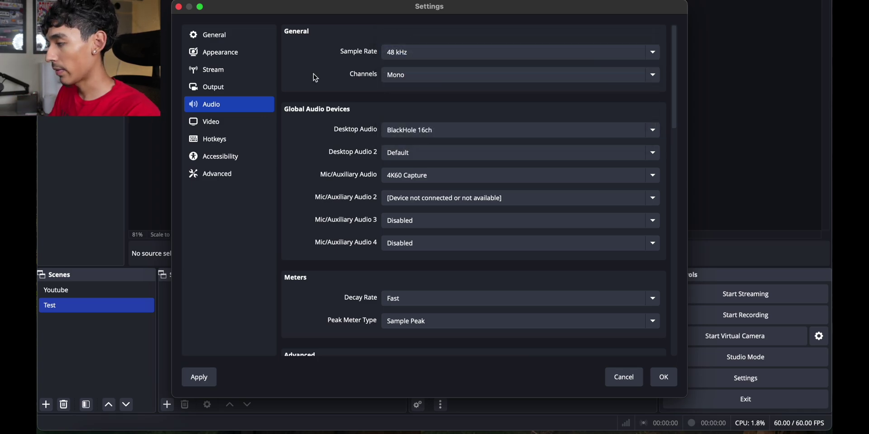
scroll(352, 138, down, 2)
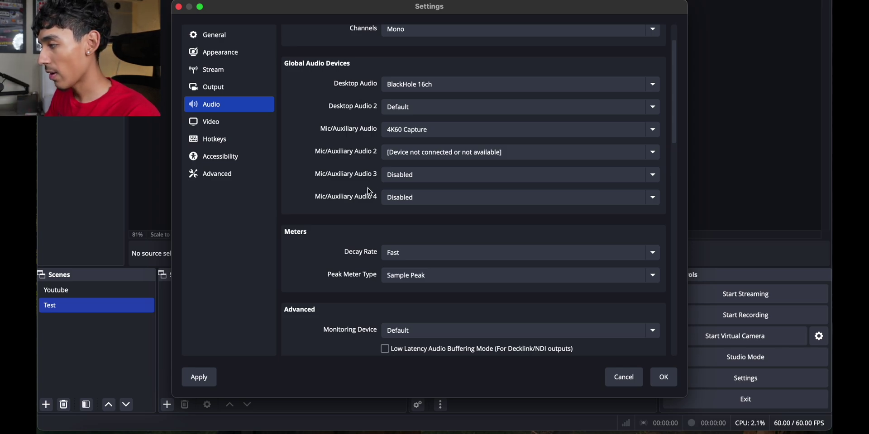
scroll(370, 192, down, 5)
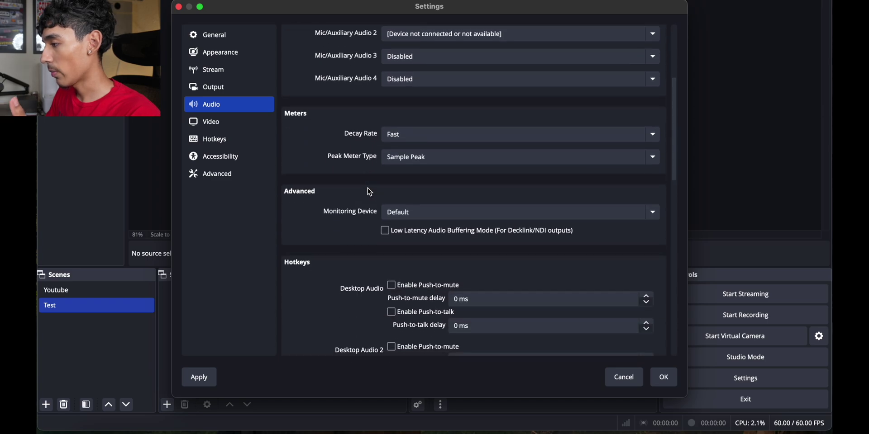
Set both the base canvas and the scaled output resolution to 3024x1964 in the video settings and check the FPS options.
click(237, 125)
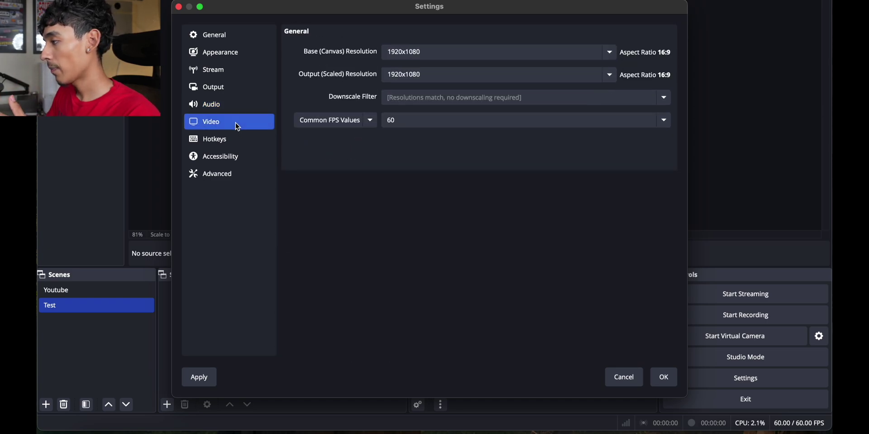
click(610, 53)
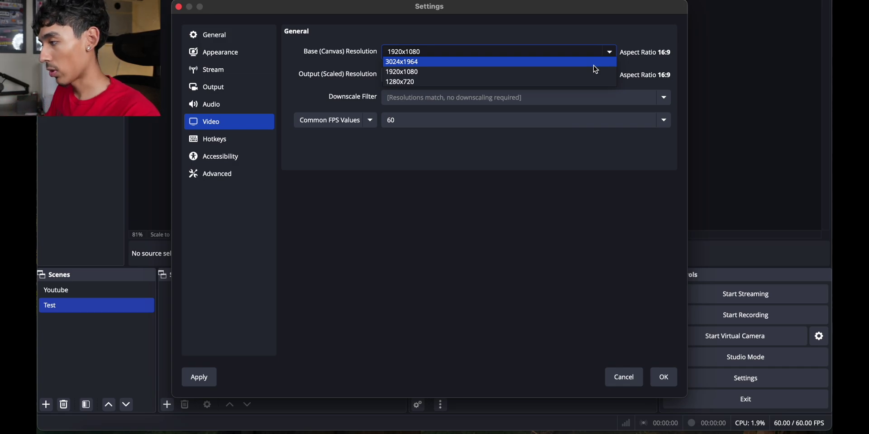
click(594, 67)
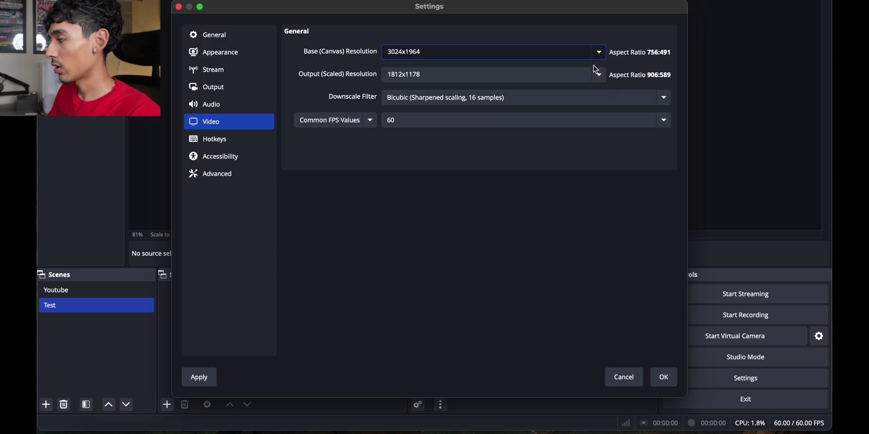
click(595, 72)
click(596, 107)
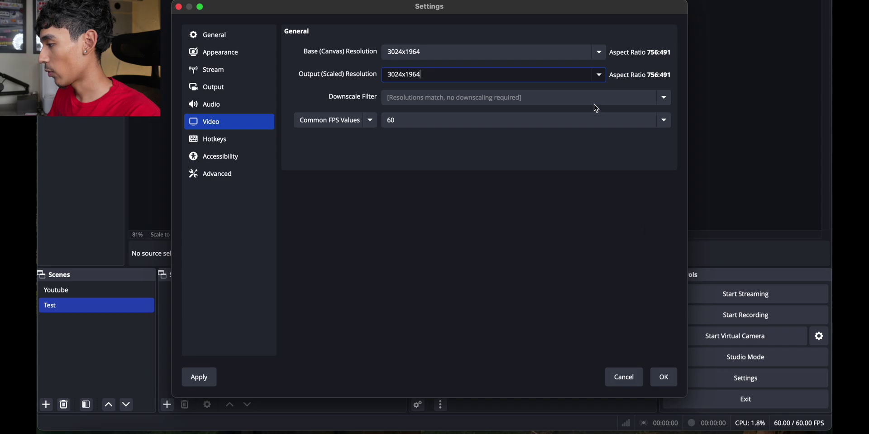
click(494, 125)
click(499, 159)
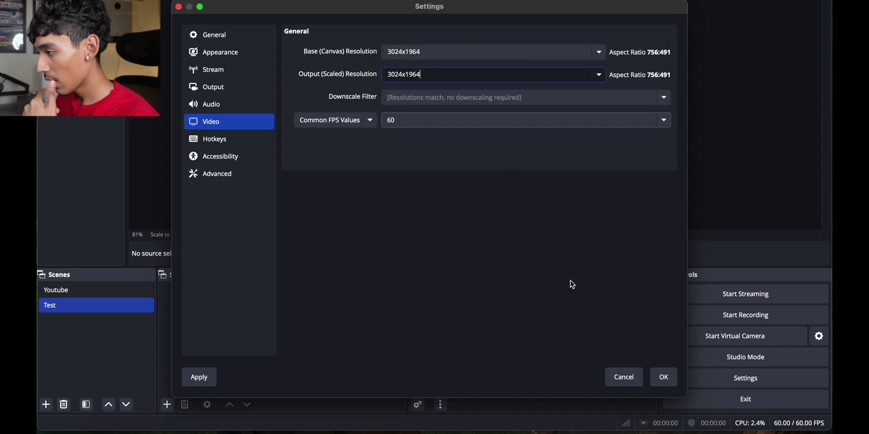
Review the color space choices and the recording, stream delay and network options in the advanced settings.
click(249, 175)
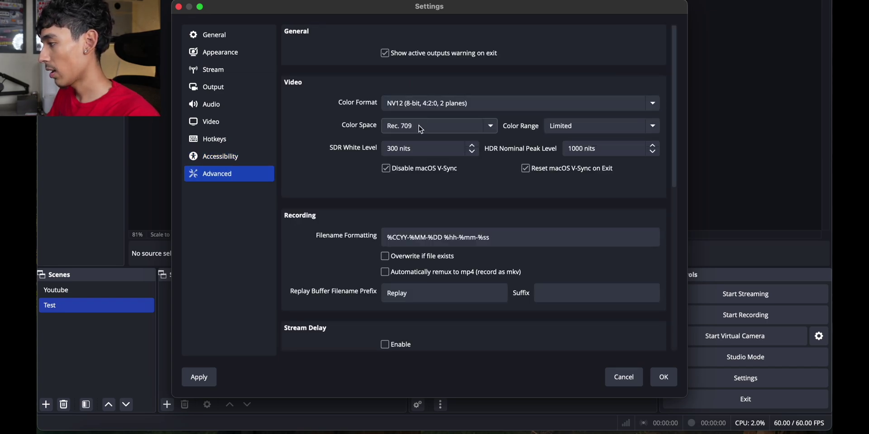
click(421, 129)
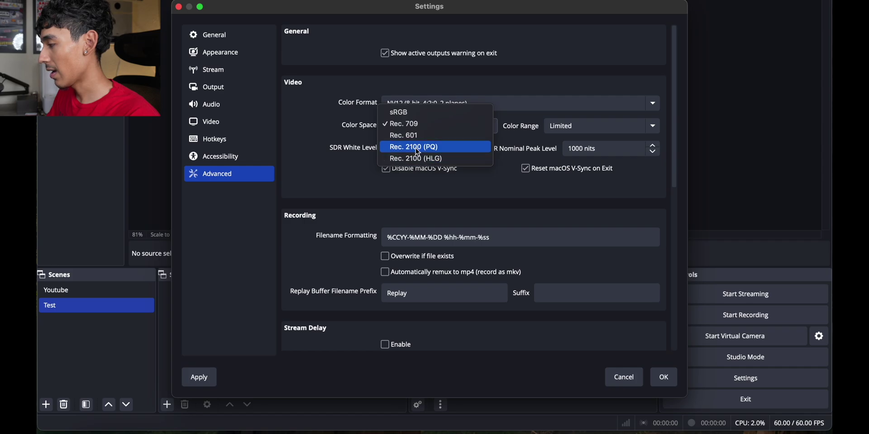
click(352, 178)
scroll(353, 178, down, 5)
scroll(353, 178, down, 1)
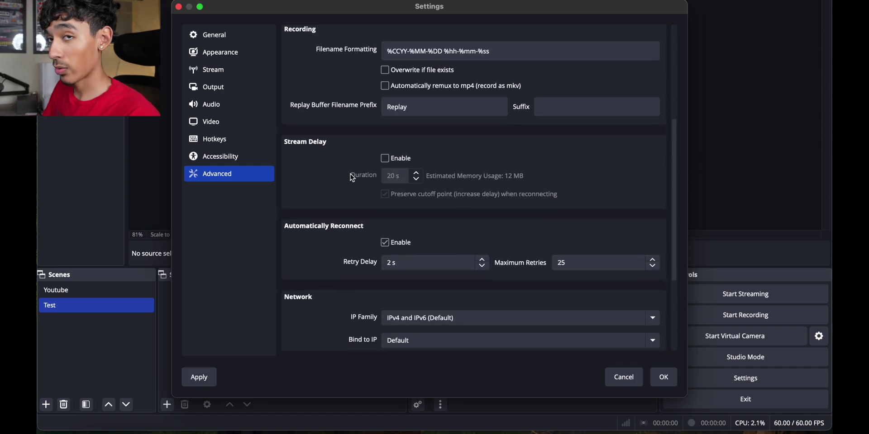
scroll(351, 178, down, 5)
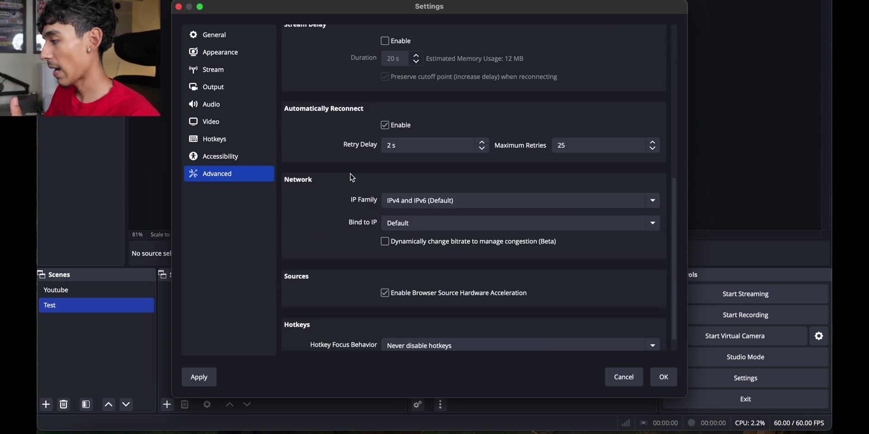
scroll(350, 177, up, 2)
Revisit the video, output, stream and appearance settings, and close the settings with the changes kept.
click(213, 122)
click(224, 90)
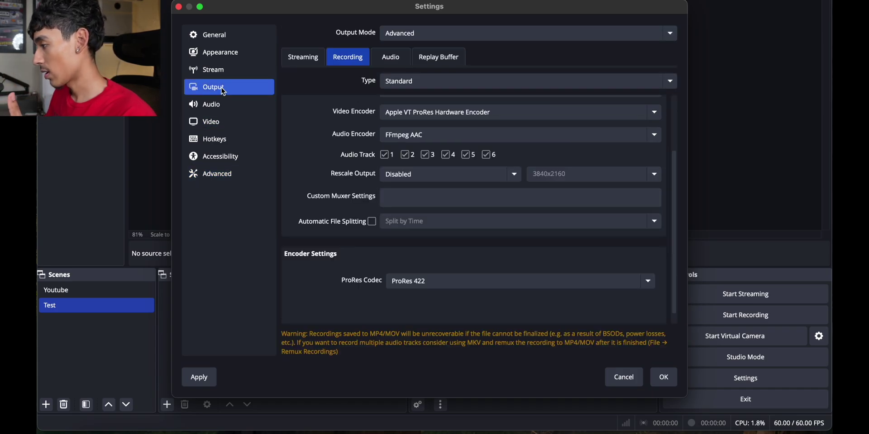
scroll(344, 149, up, 5)
click(242, 70)
click(240, 51)
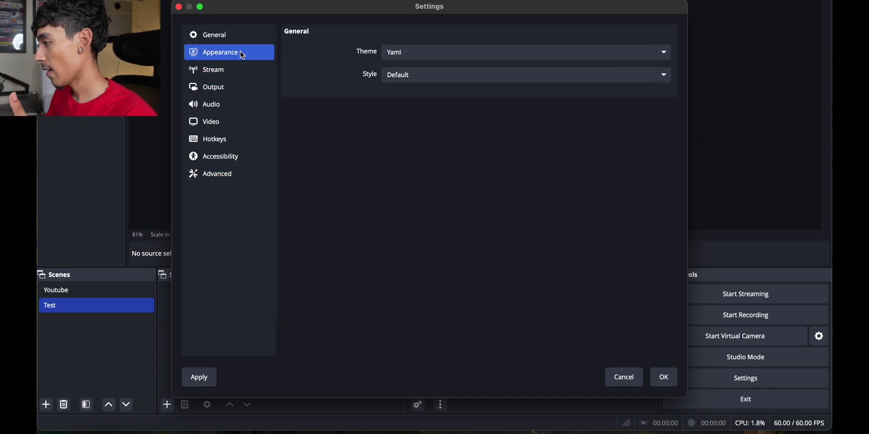
key(Escape)
Add a new video capture device source named Capture Card and set its device to 4K60 Capture.
click(167, 405)
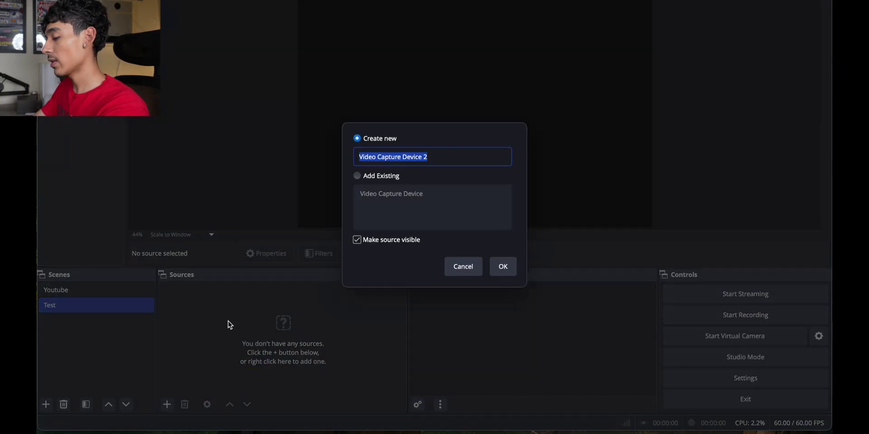
text(Caotur)
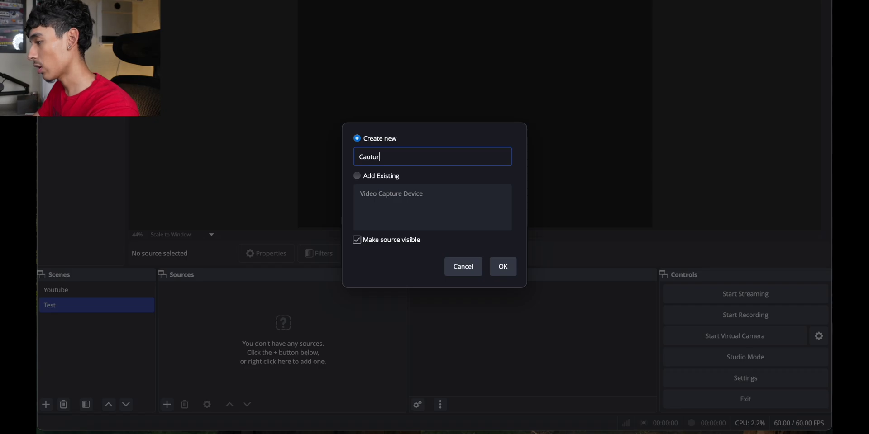
key(BackSpace)
key(BackSpace)
key(BackSpace)
key(BackSpace)
text(pture Card)
key(Return)
click(306, 208)
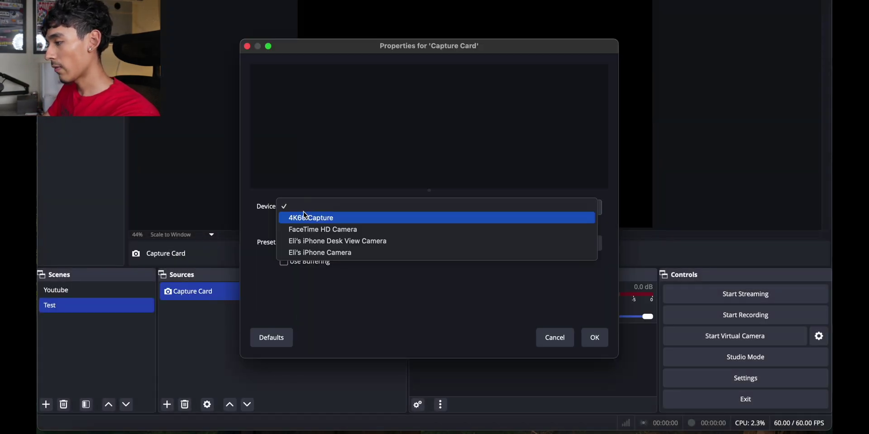
click(327, 221)
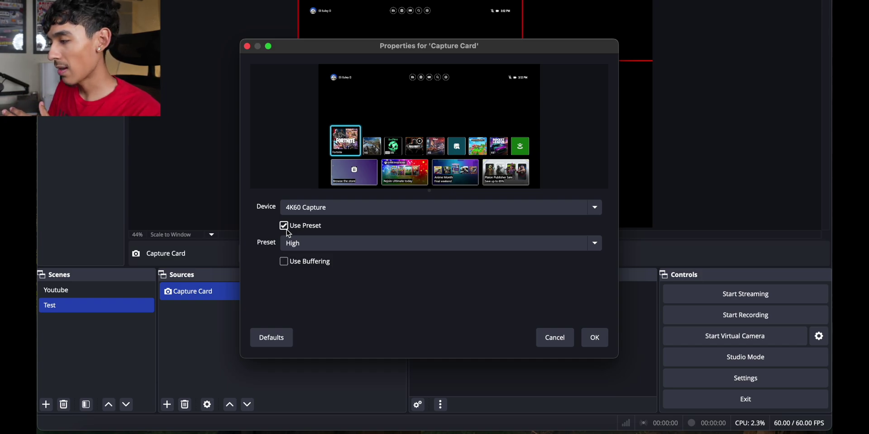
Try a manual resolution and frame rate for the capture card instead of a preset, and return to using a preset.
click(288, 229)
click(332, 243)
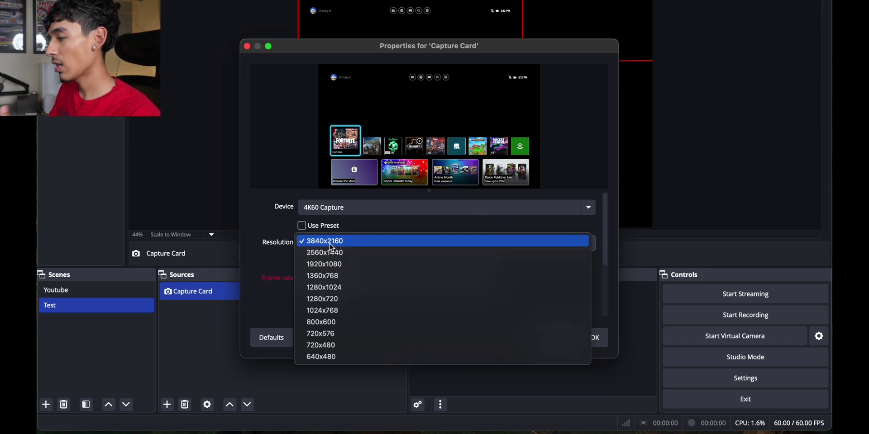
click(288, 256)
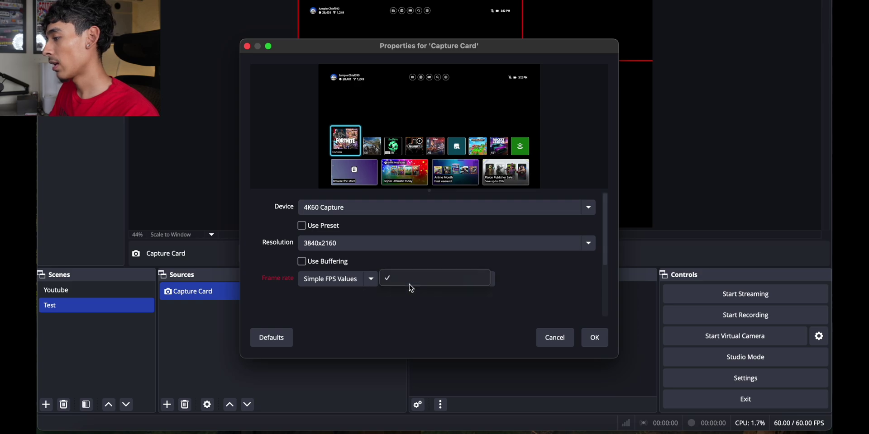
click(355, 285)
click(351, 277)
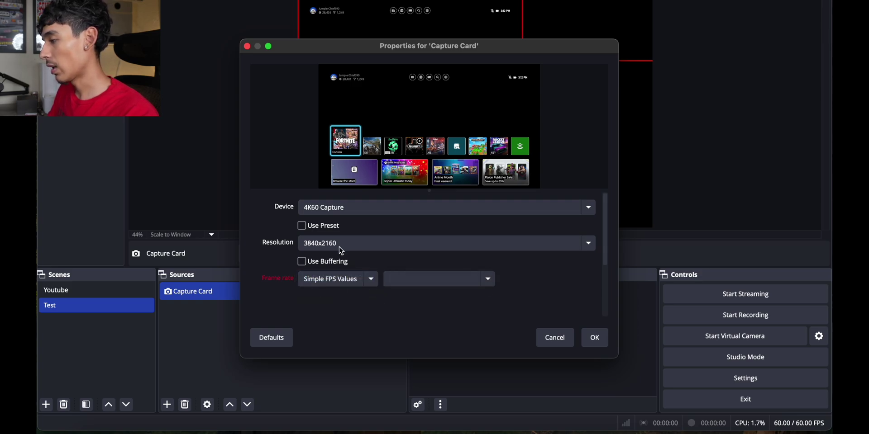
click(302, 226)
Set the capture card's preset to 3840x2160 and accept the source properties.
click(369, 244)
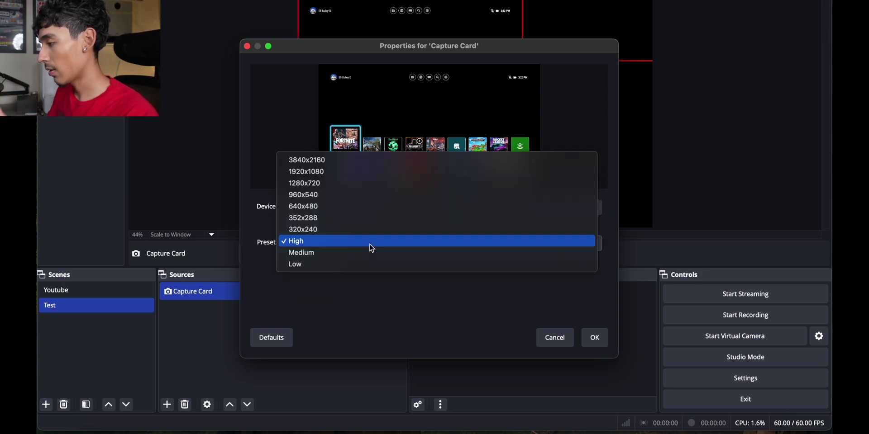
click(353, 161)
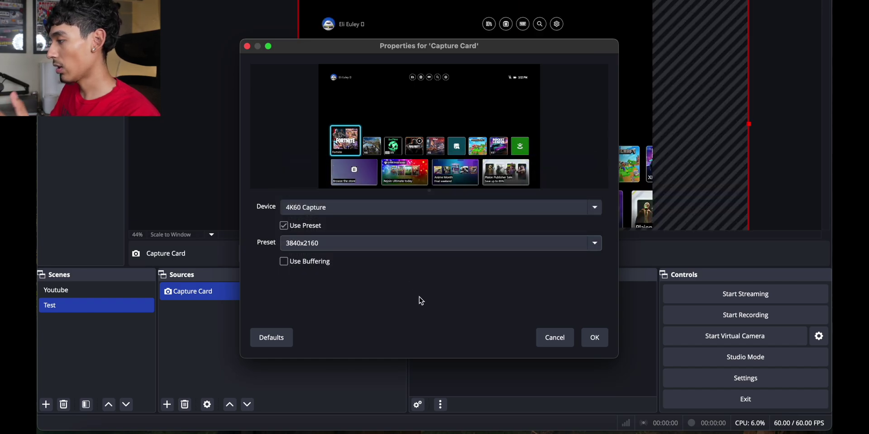
click(516, 248)
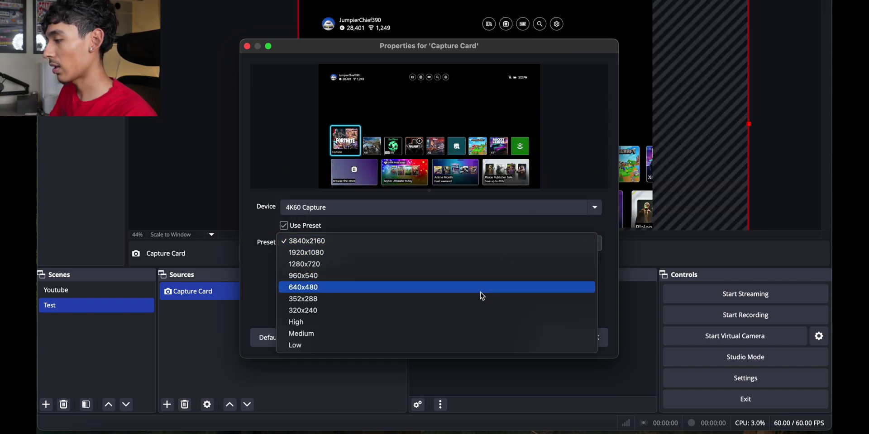
click(463, 241)
click(599, 344)
Transform the capture card source to fit the screen and deselect it.
right_click(478, 171)
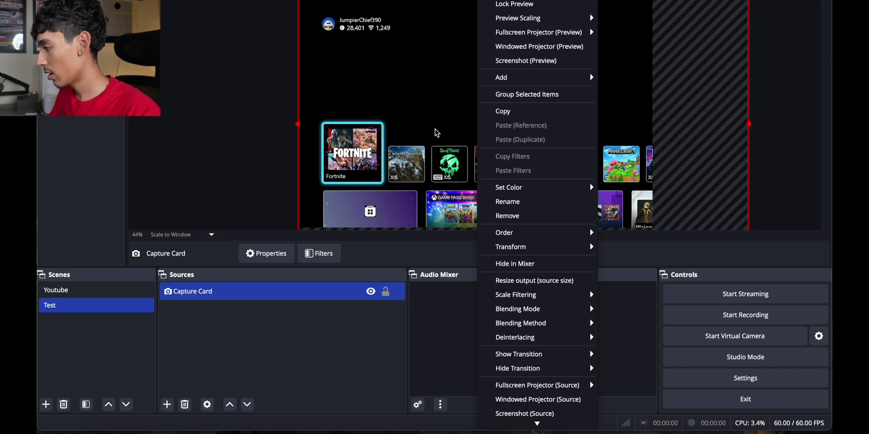
mouse_move(523, 248)
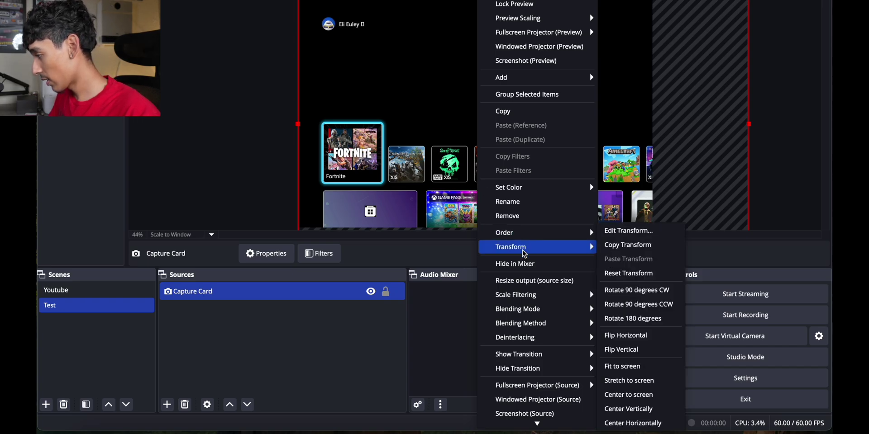
click(645, 366)
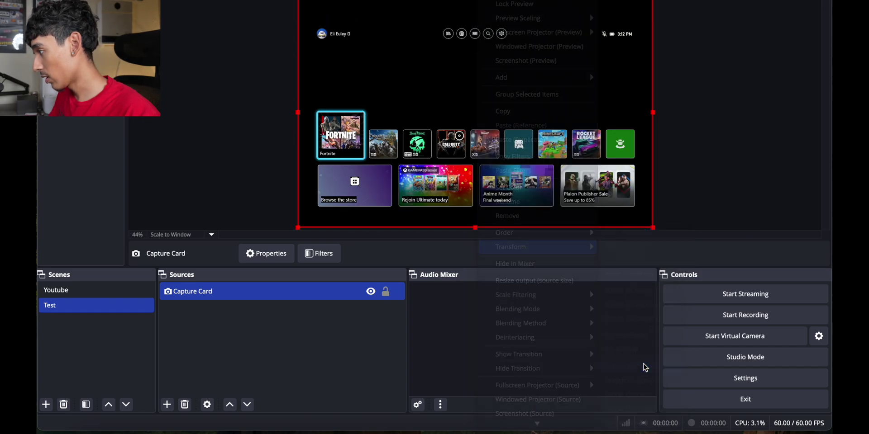
click(709, 132)
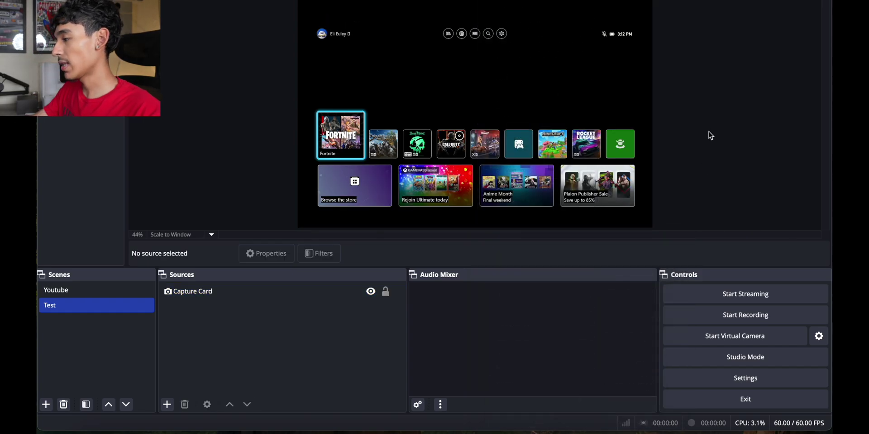
In the advanced audio properties, assign Mic/Aux to track 2 only, Desktop Audio 2 to track 3 and Mic/Aux 2 to track 4.
click(418, 405)
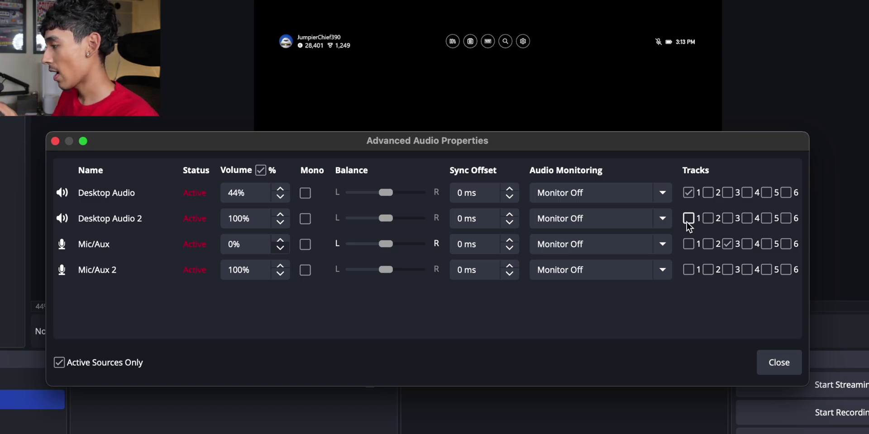
click(708, 244)
click(727, 245)
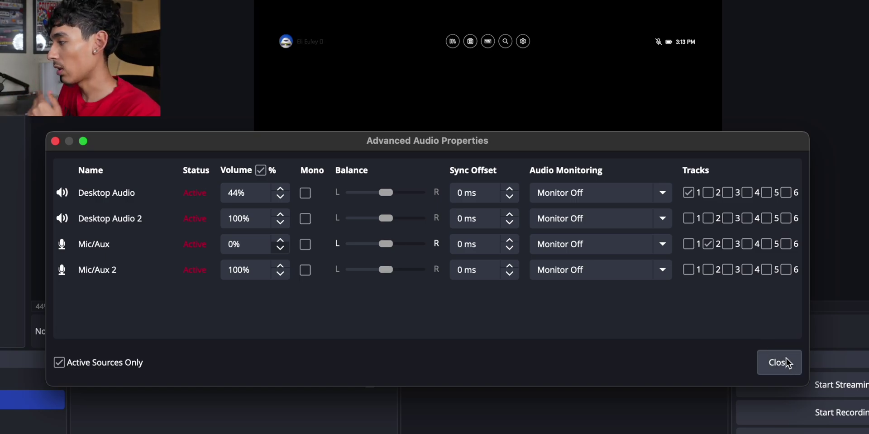
click(727, 219)
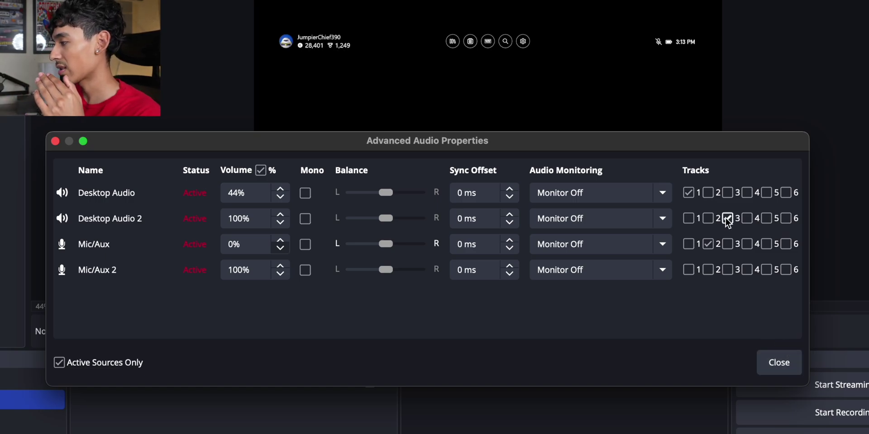
click(747, 269)
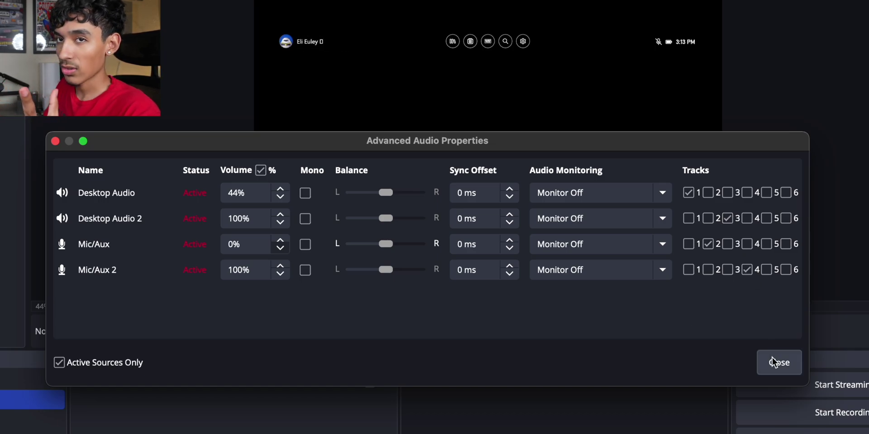
click(774, 362)
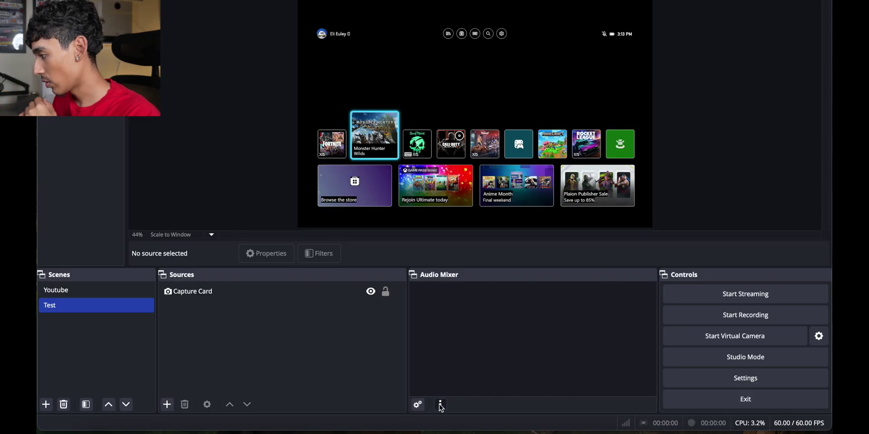
Unhide all the audio sources in the audio mixer.
click(441, 408)
click(430, 384)
right_click(439, 307)
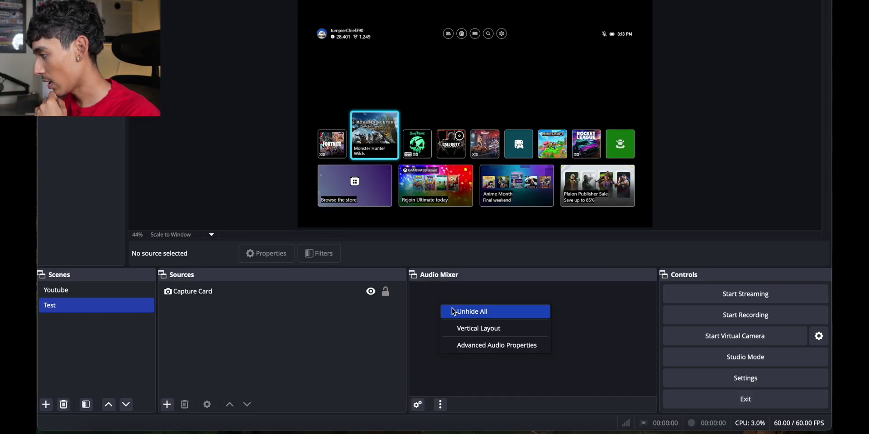
click(455, 311)
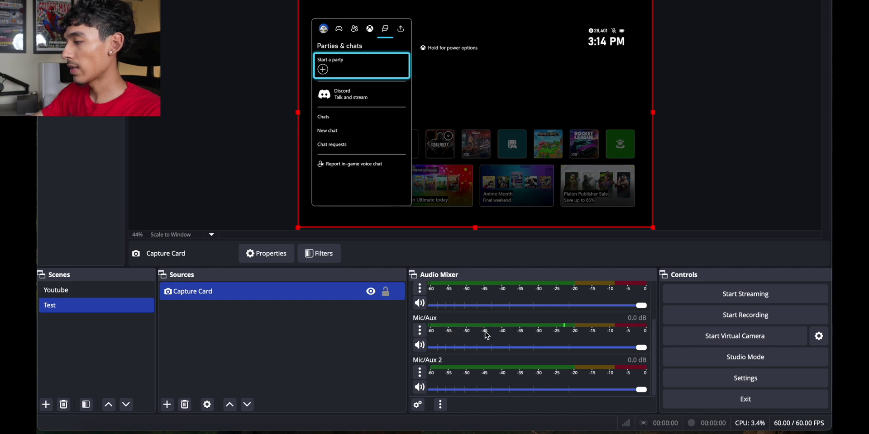
Open the properties of Mic/Aux and accept 4K60 Capture as its device with downmixing enabled.
right_click(437, 318)
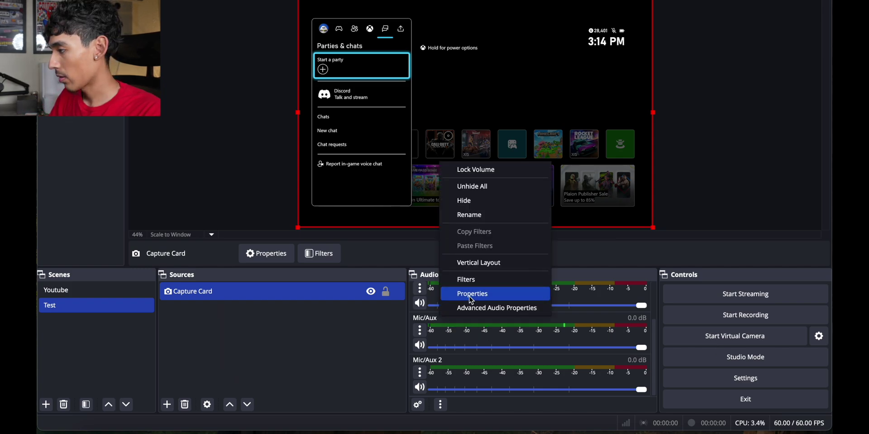
click(471, 295)
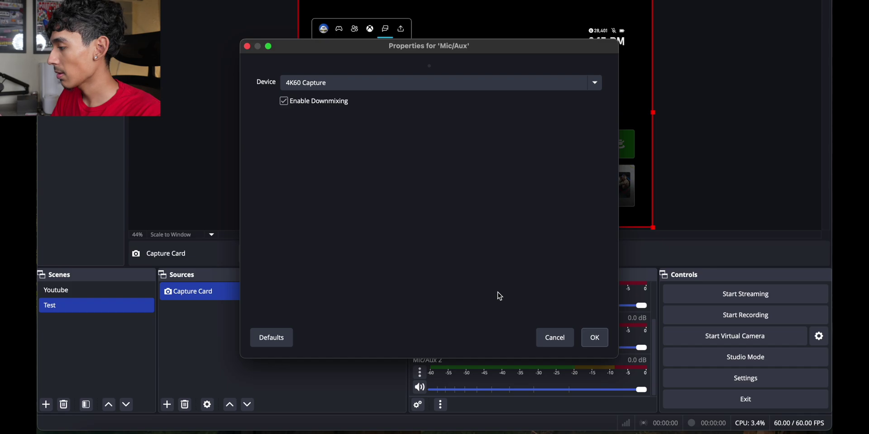
click(606, 341)
Review the audio filter types available for Mic/Aux and close the filters without adding one.
right_click(432, 349)
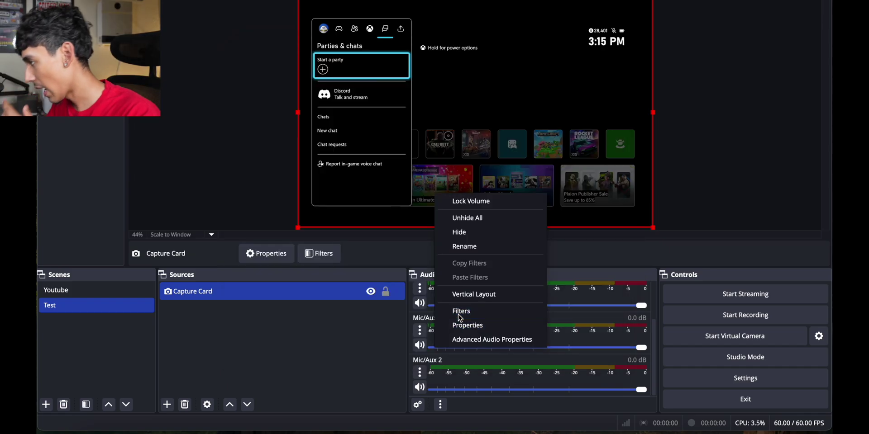
click(458, 317)
click(221, 378)
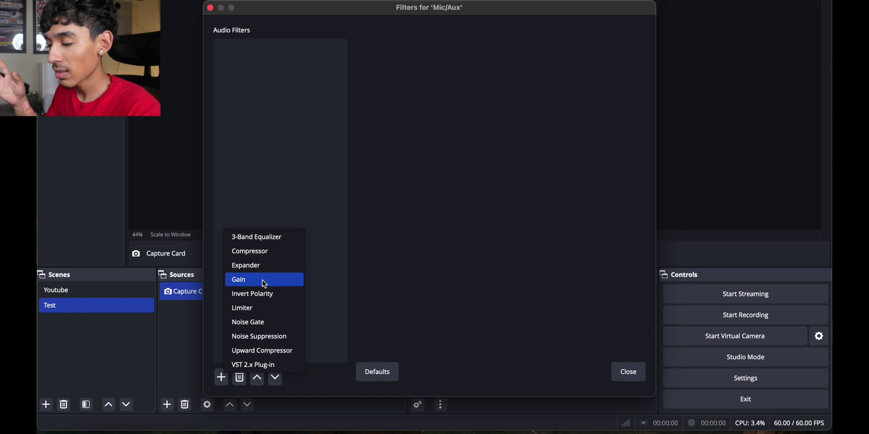
click(294, 89)
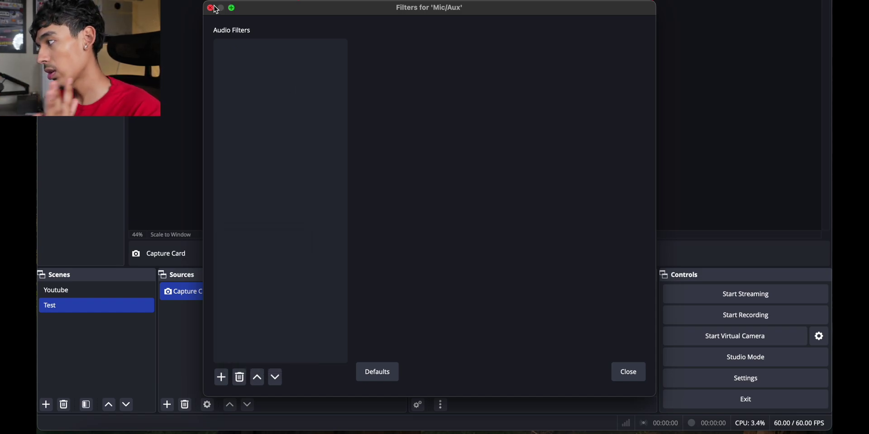
click(210, 7)
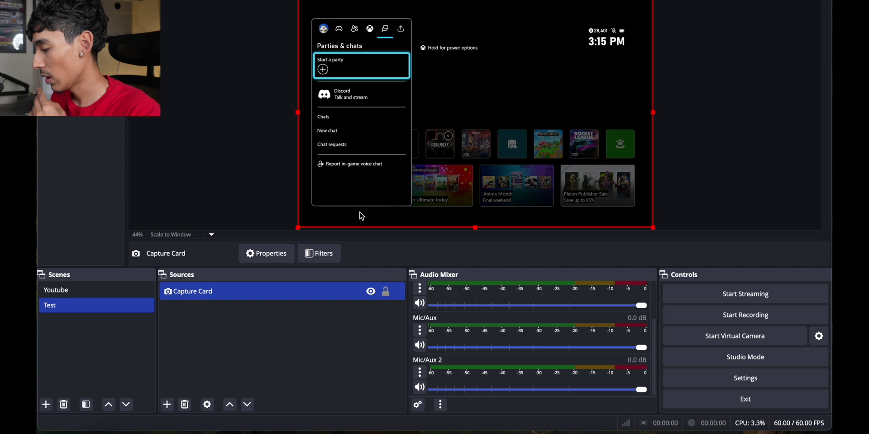
Mute Desktop Audio 2 and Mic/Aux 2 in the audio mixer.
click(322, 330)
scroll(446, 339, up, 3)
scroll(446, 338, down, 1)
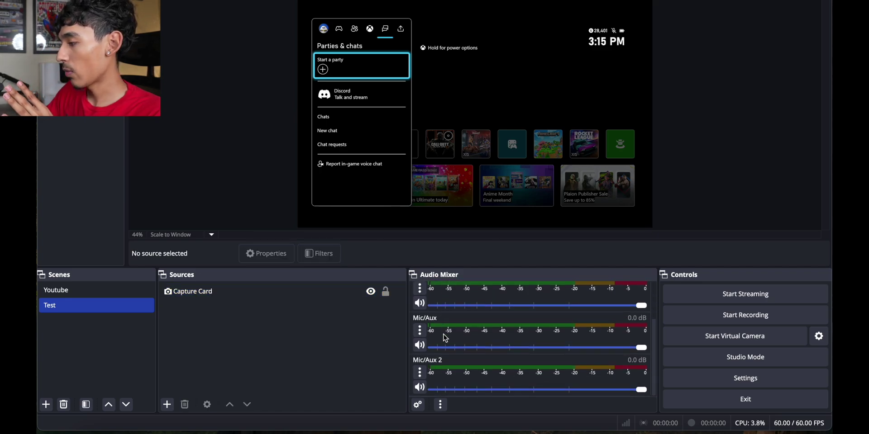
click(419, 333)
click(419, 334)
scroll(419, 325, up, 3)
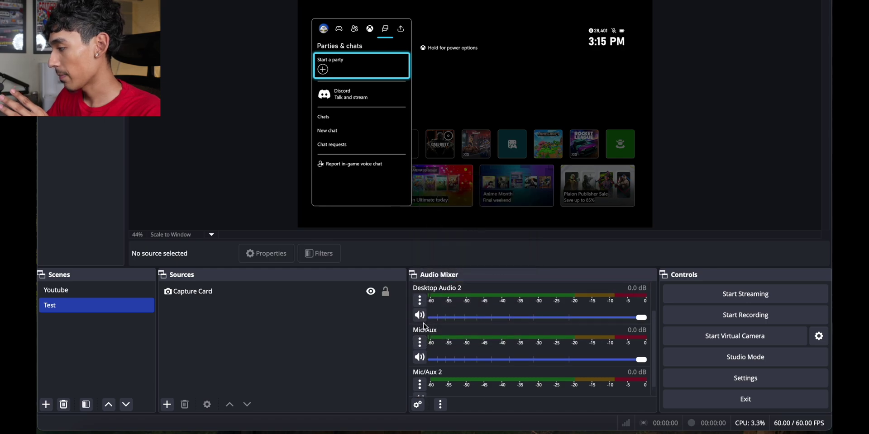
scroll(421, 304, down, 1)
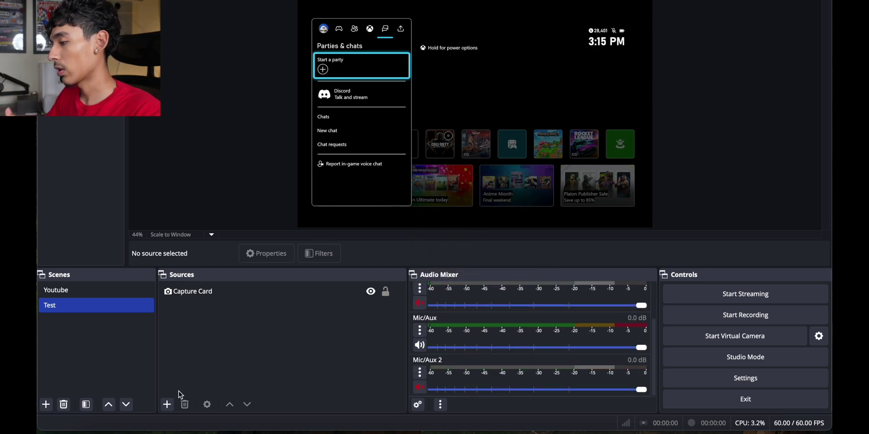
Add a new Video Capture Device source named Webcam 22 to the Test scene.
click(167, 405)
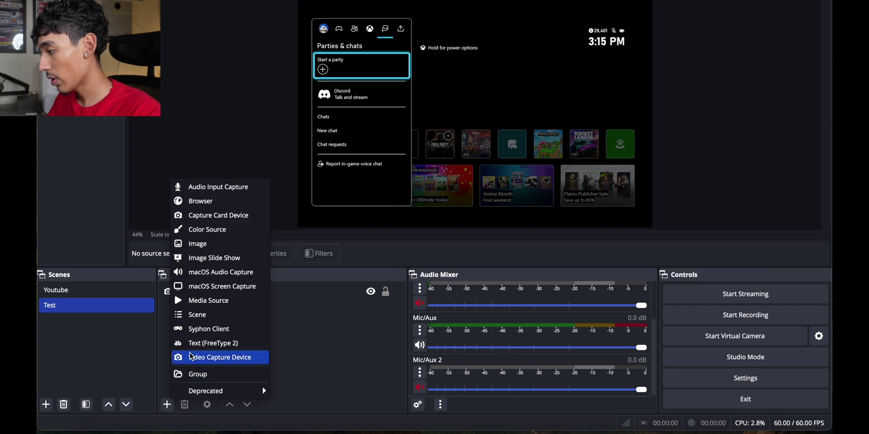
click(204, 358)
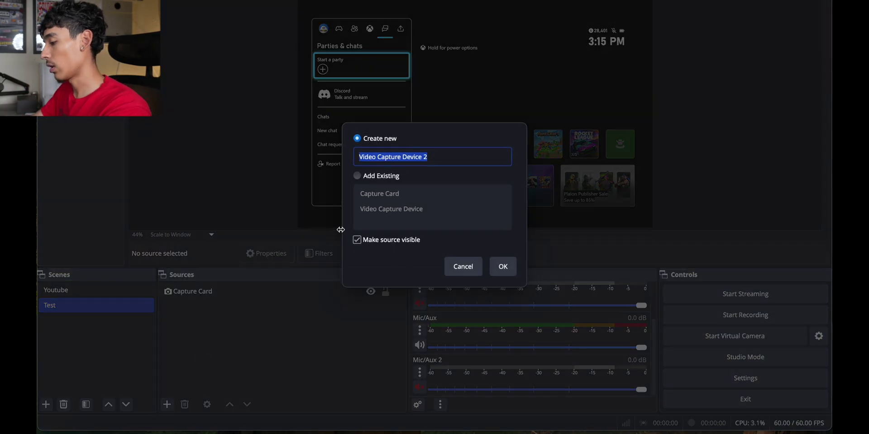
text(Webcam 22)
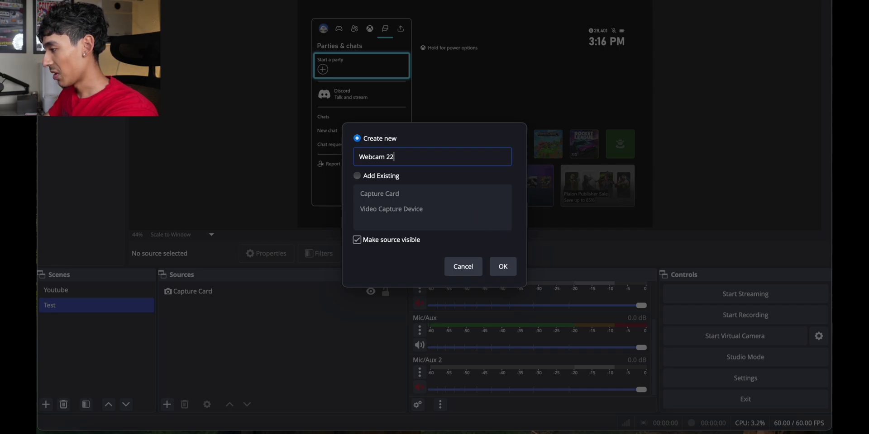
click(502, 267)
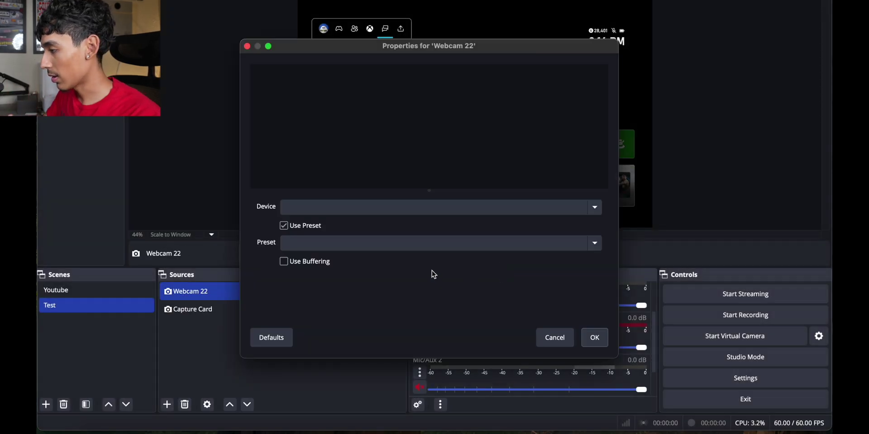
Use FaceTime HD Camera for Webcam 22 and shrink it in the canvas's upper-left corner, leaving about 2074 px beside and 1428 px below it.
click(352, 208)
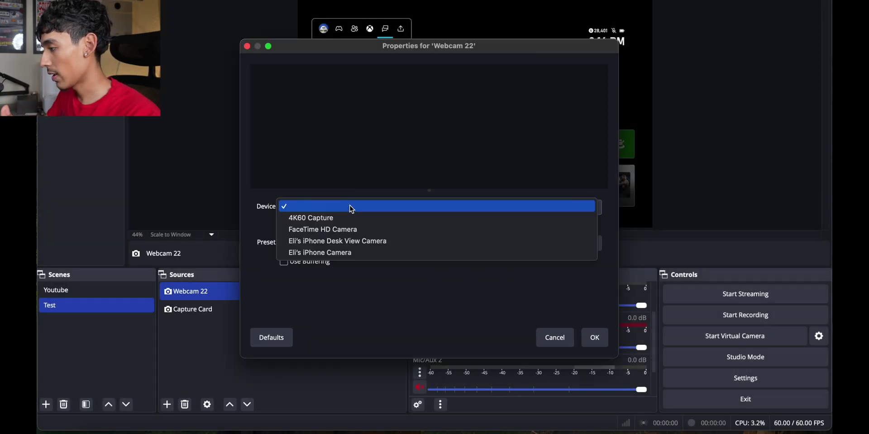
click(350, 230)
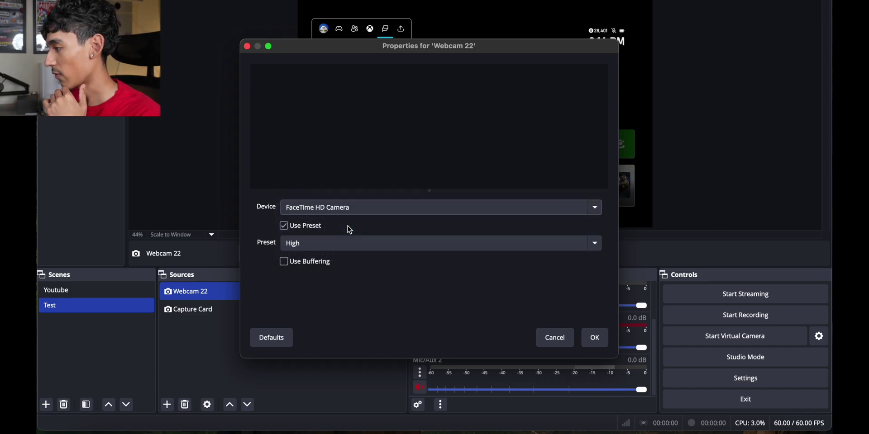
click(594, 337)
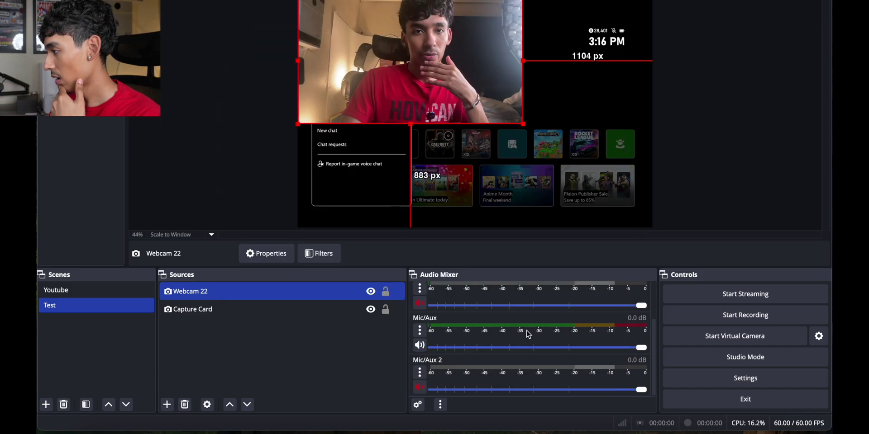
drag(523, 123, 409, 50)
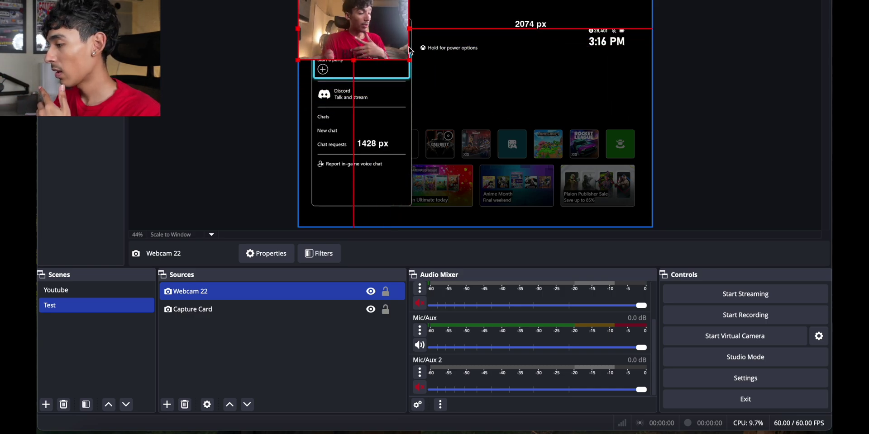
Add a Chroma Key effect filter to Webcam 22 and look through its settings.
click(317, 254)
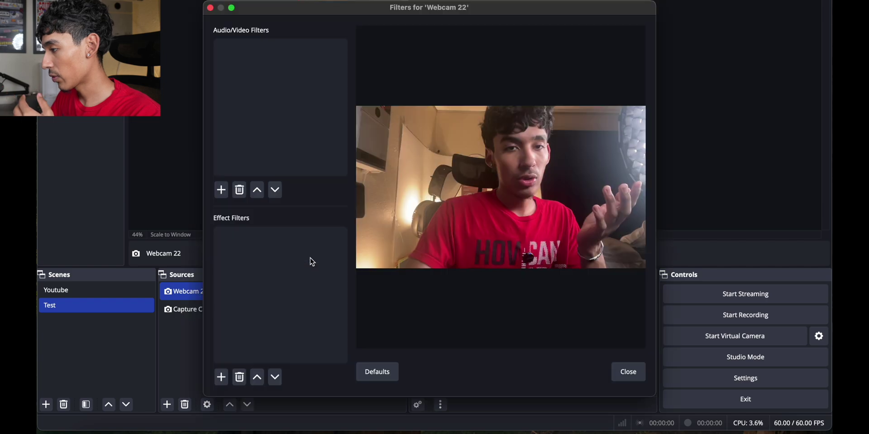
click(221, 379)
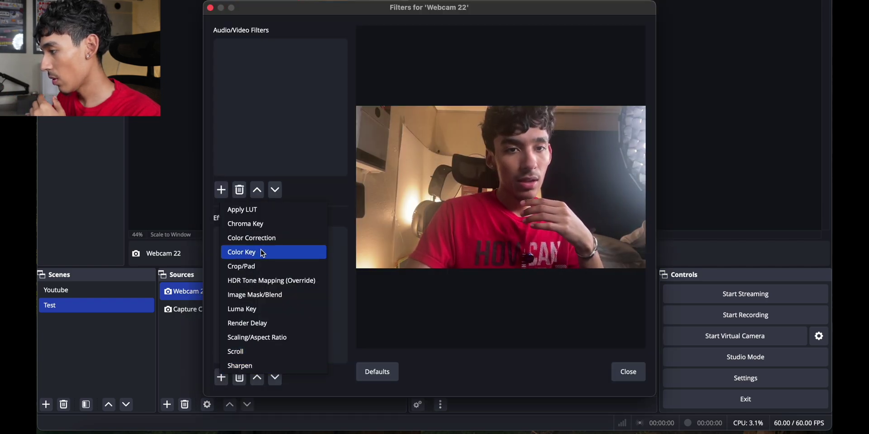
click(245, 224)
click(454, 216)
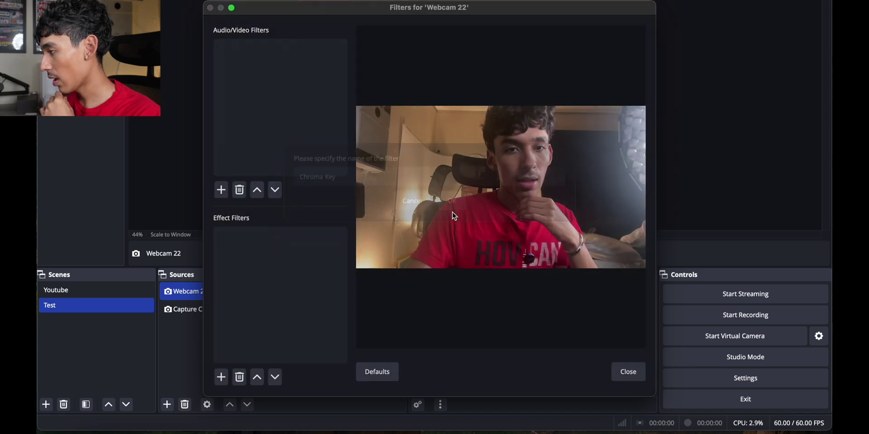
click(496, 155)
click(495, 155)
scroll(459, 251, down, 1)
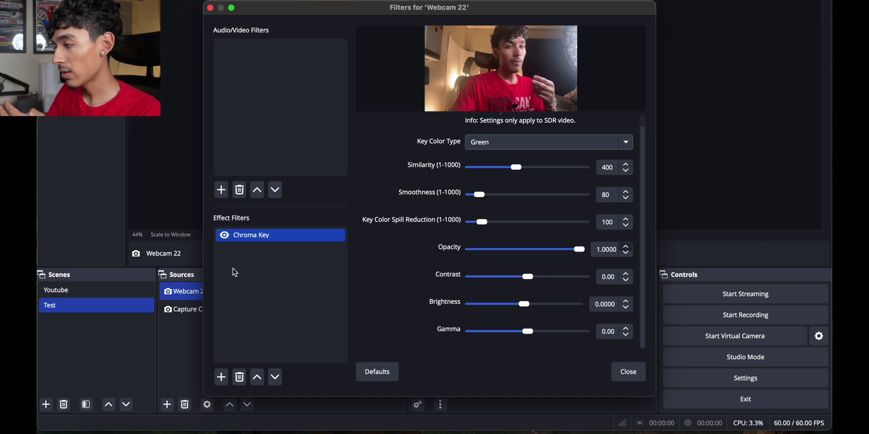
Remove the Chroma Key filter from Webcam 22, close its filters and deselect the source.
click(224, 236)
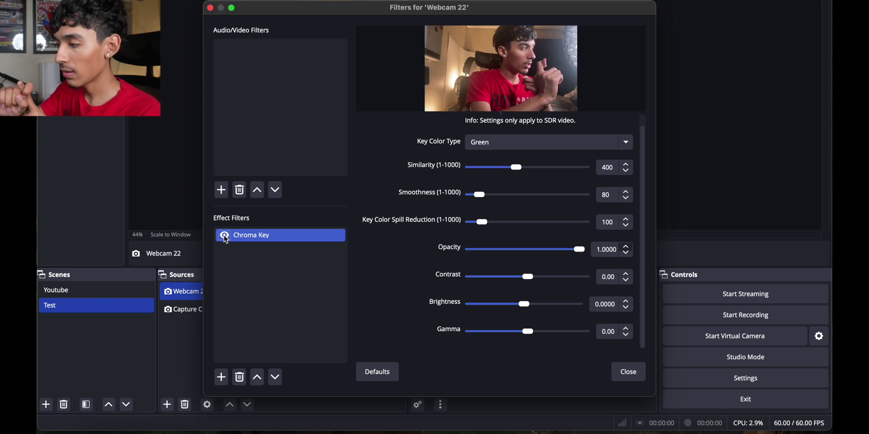
click(240, 379)
click(464, 155)
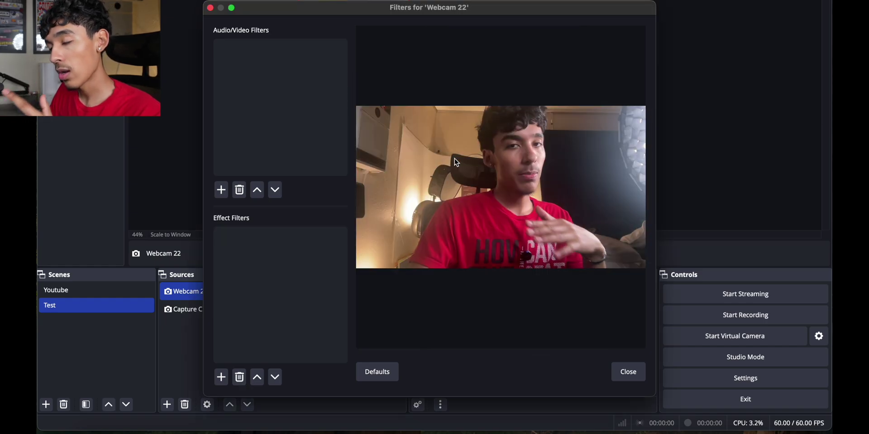
key(Escape)
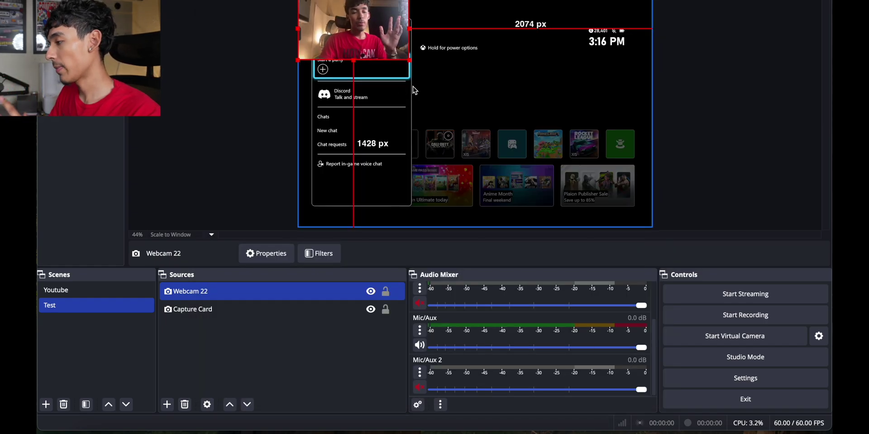
click(281, 337)
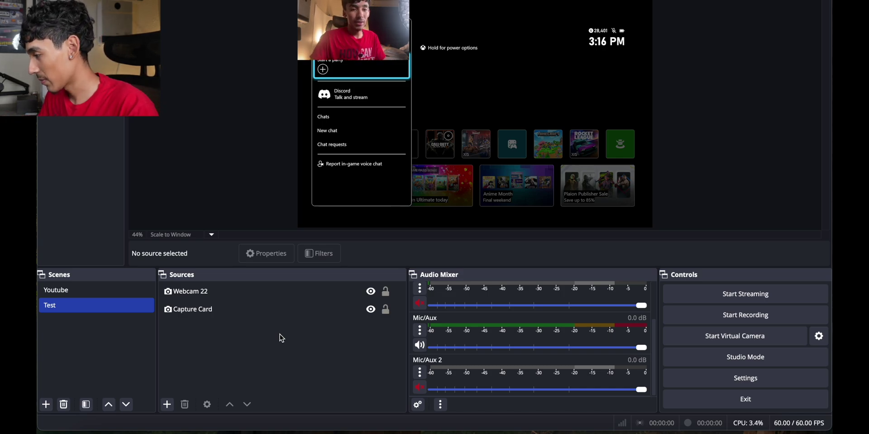
Add a new Audio Input Capture source named microphone to the Test scene.
scroll(498, 333, up, 3)
scroll(501, 338, down, 3)
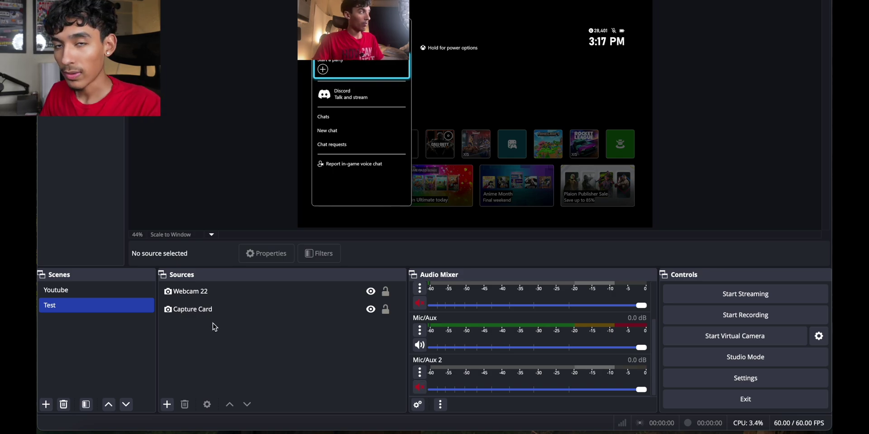
right_click(189, 336)
mouse_move(202, 348)
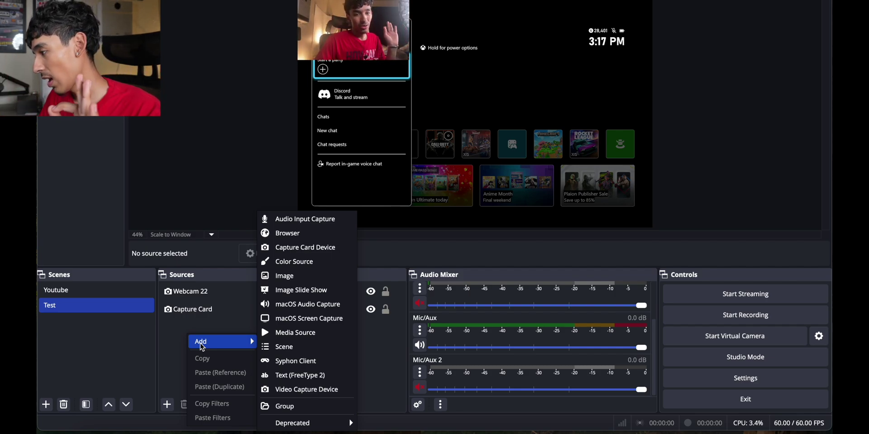
click(277, 220)
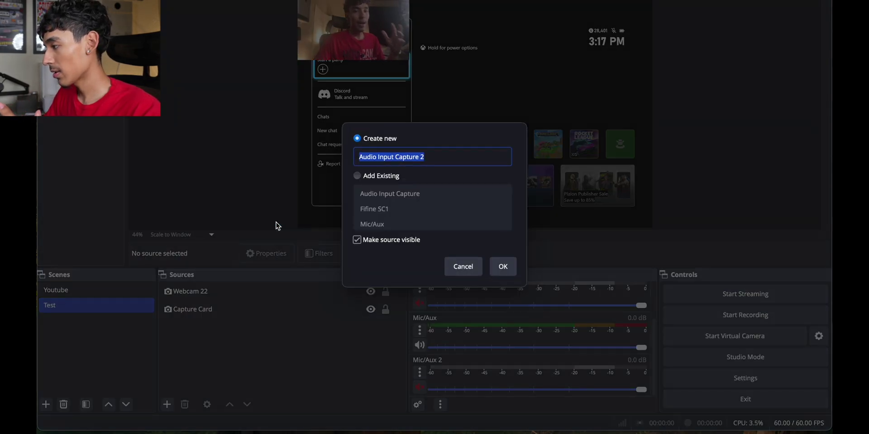
text(microphone)
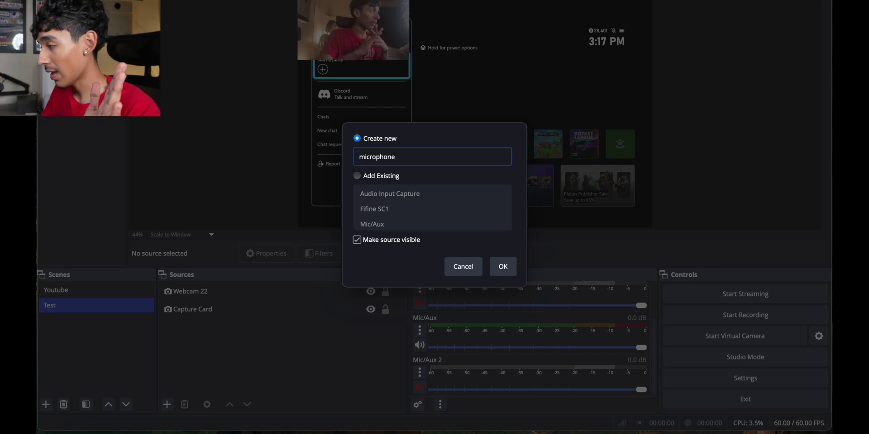
click(503, 266)
Set the microphone source's device to MacBook Pro Microphone with downmixing enabled.
click(353, 81)
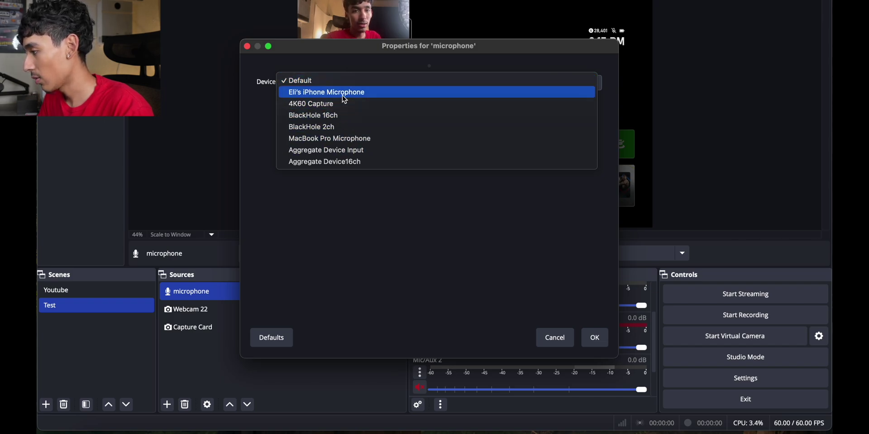
click(410, 170)
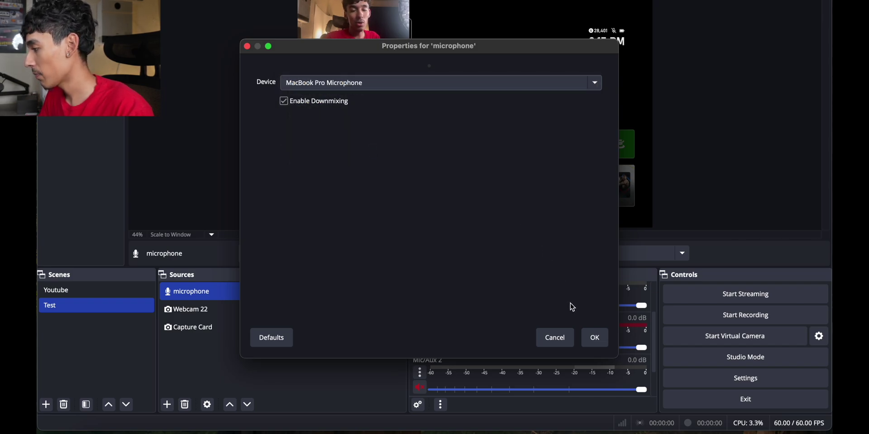
click(588, 335)
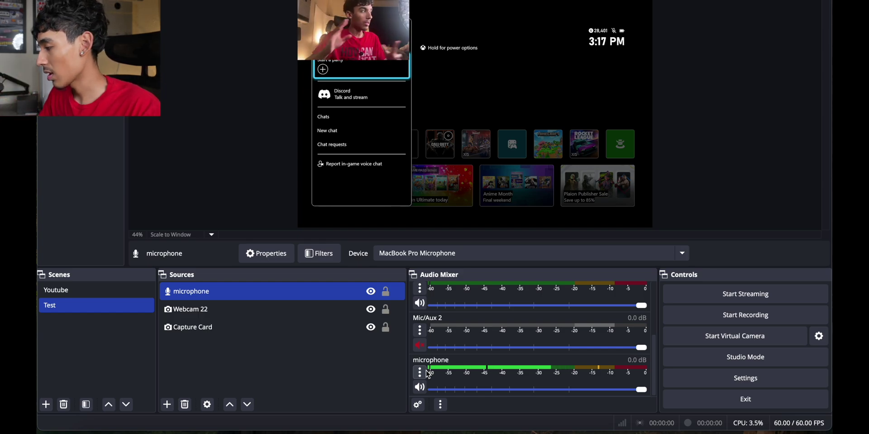
View the audio filters of the microphone source and close them without adding one.
click(421, 372)
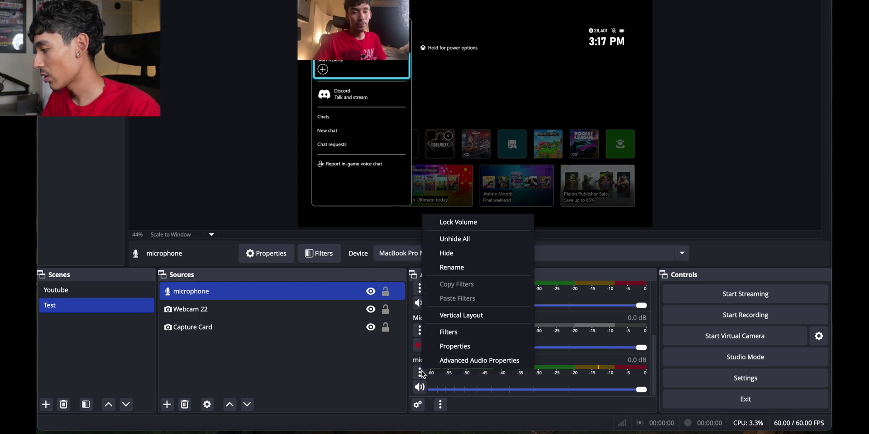
click(446, 333)
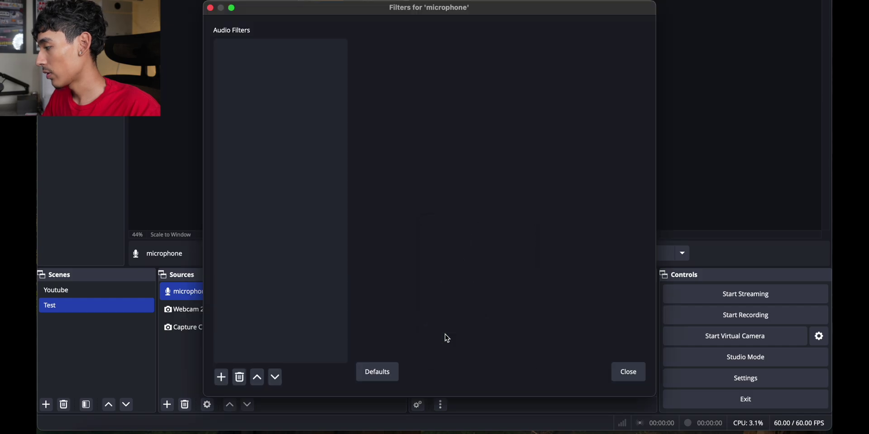
click(627, 371)
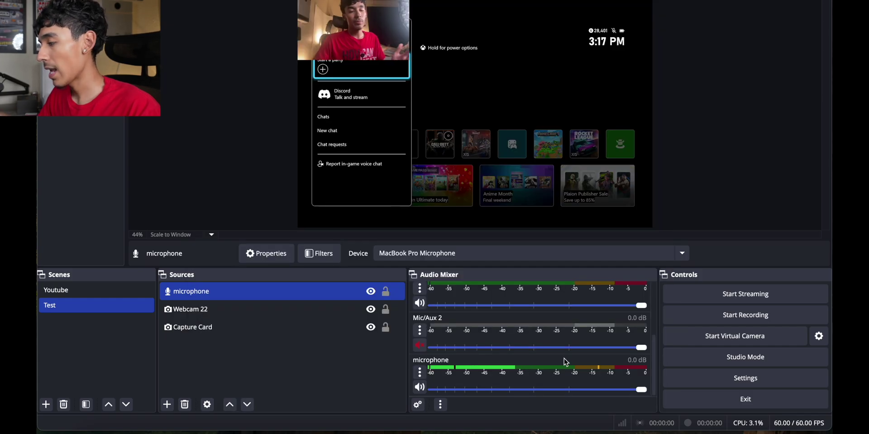
Crop the right side of Webcam 22 on the canvas, leaving about 2330 px to the canvas's right edge.
super+click(306, 322)
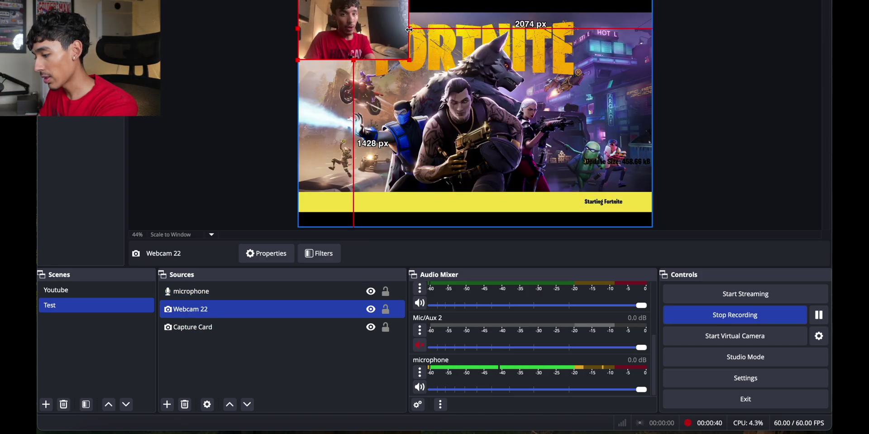
drag(409, 30, 379, 31)
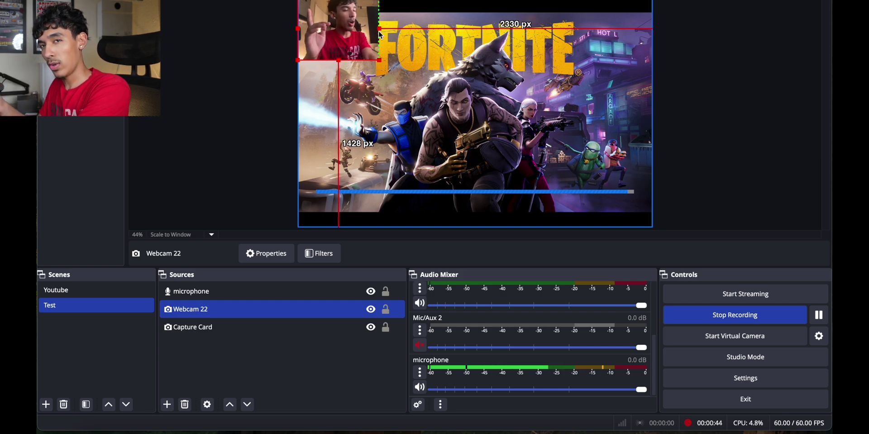